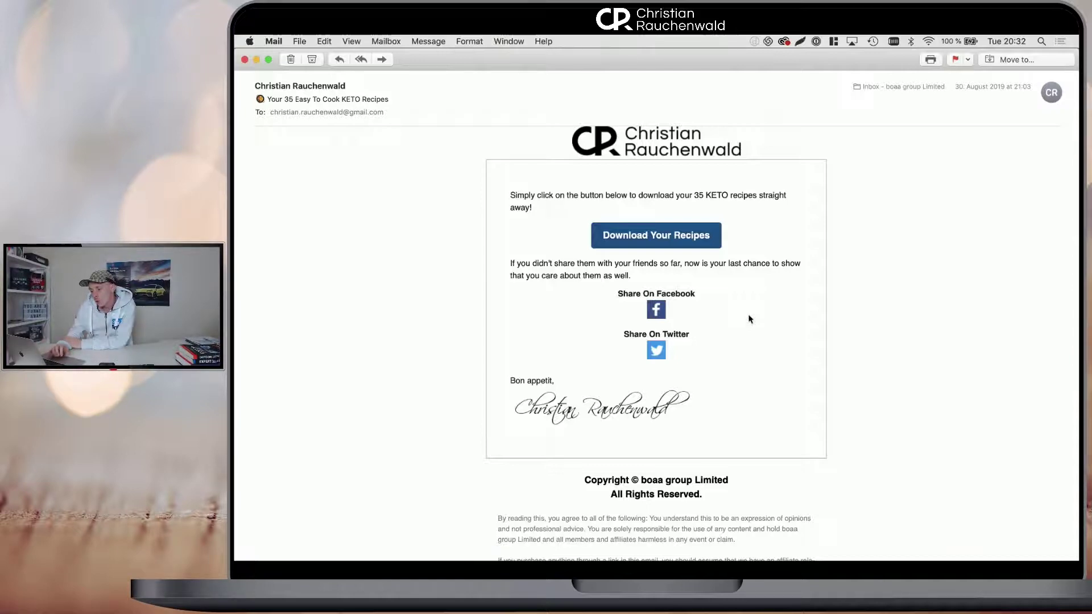
- Return to the AddThis article and select the existing URL to share
key(ctrl+Up)
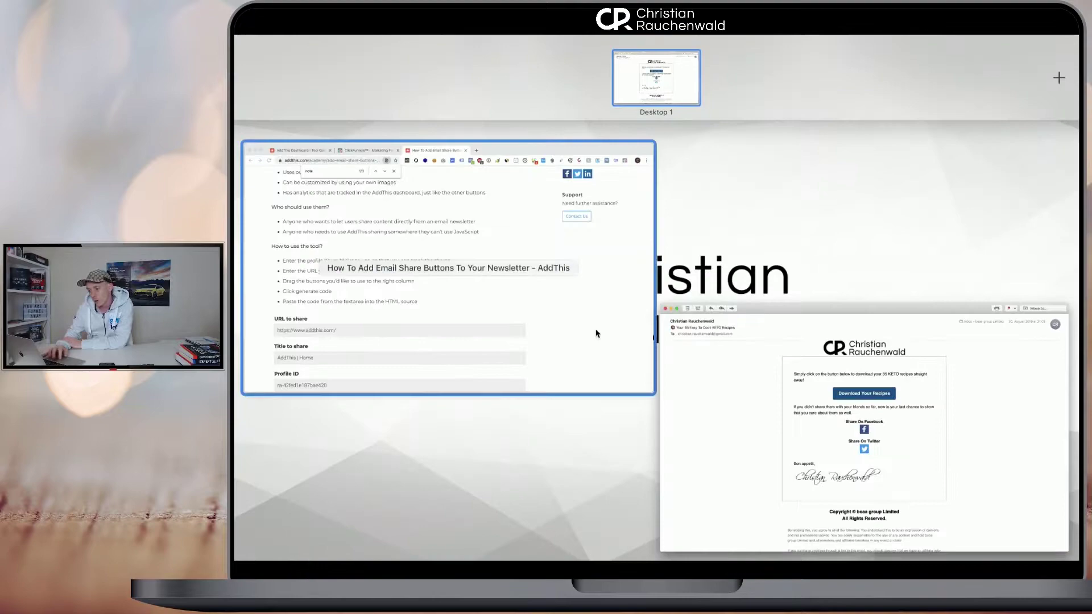
click(594, 332)
scroll(555, 124, up, 5)
key(Escape)
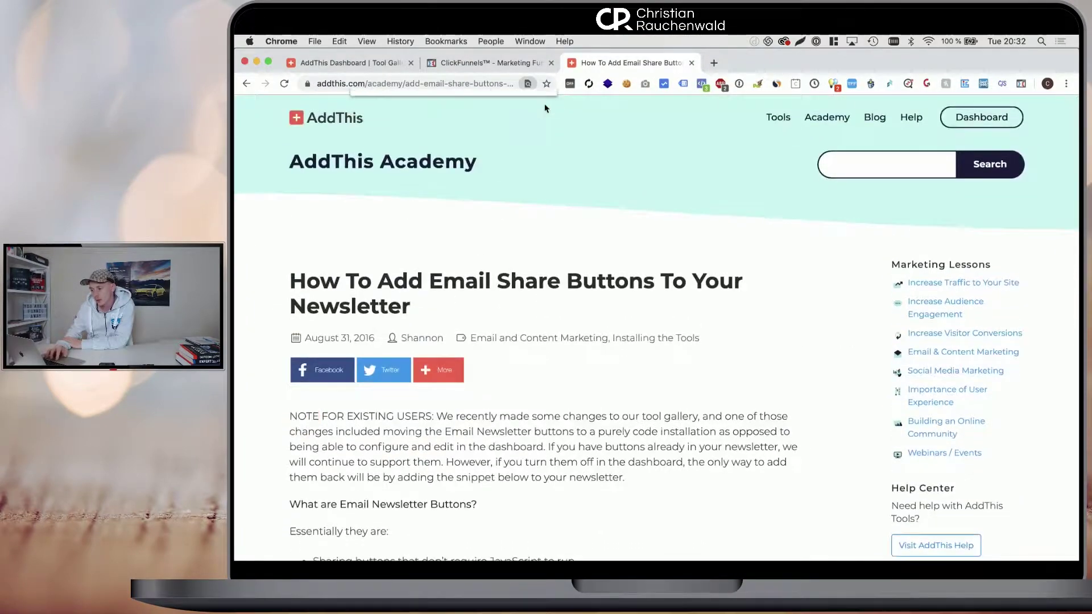
key(super+Tab)
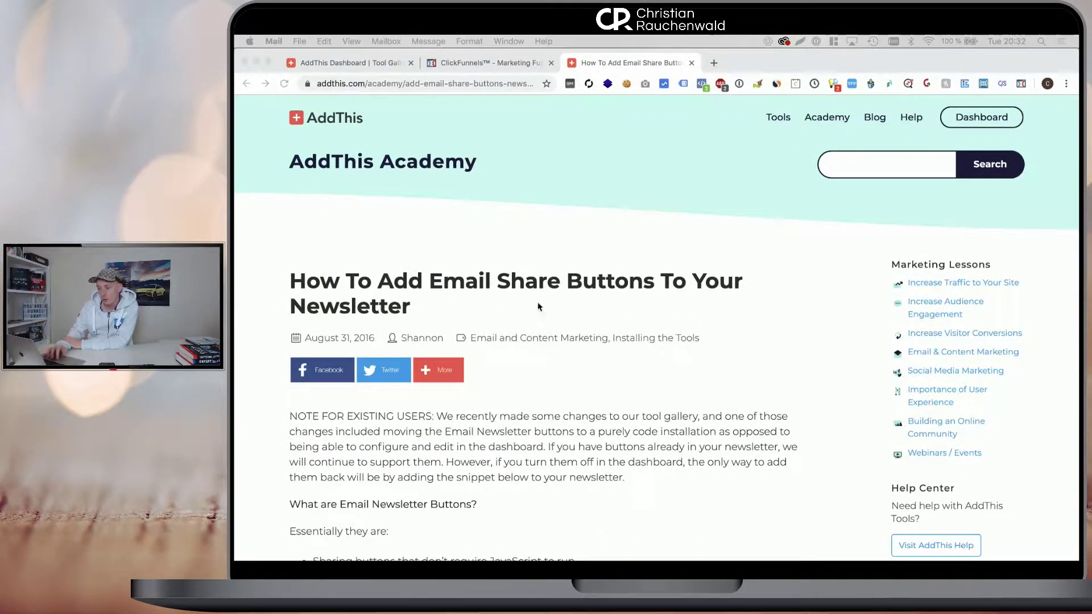
scroll(600, 283, down, 1)
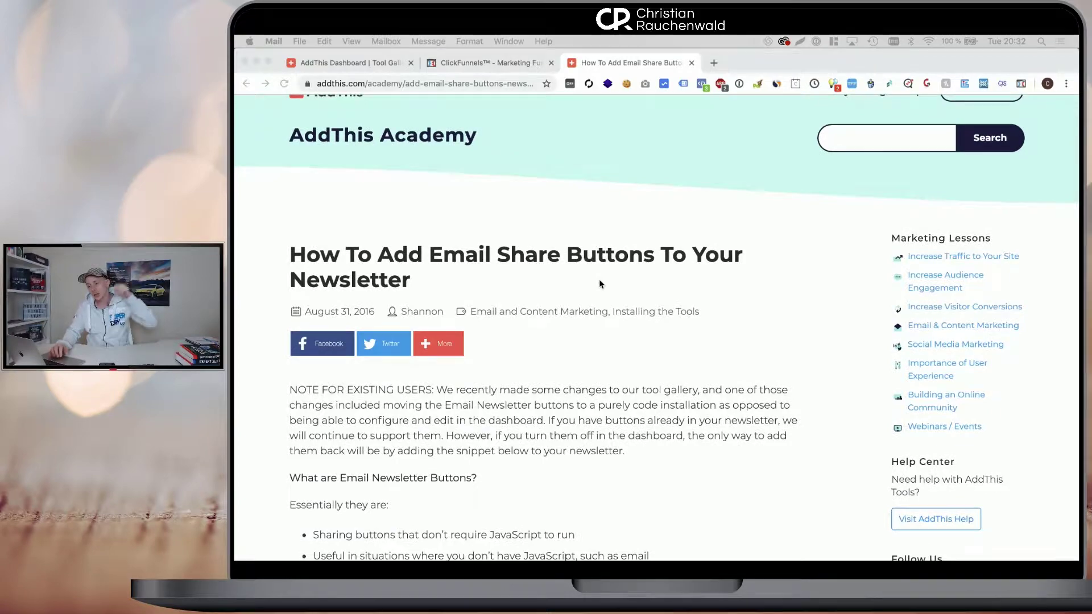
scroll(599, 284, down, 10)
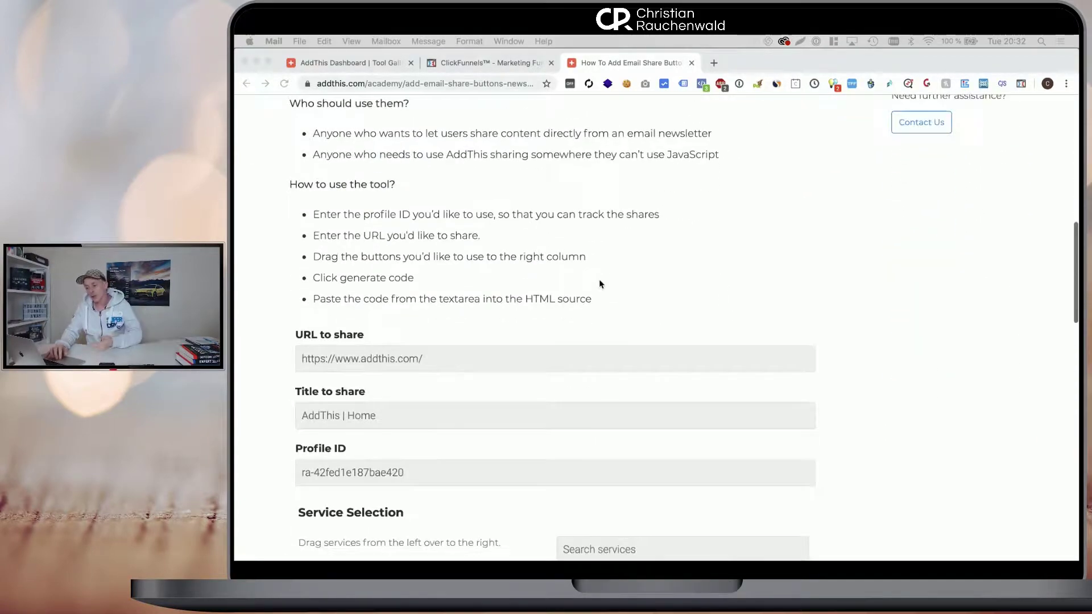
scroll(600, 283, down, 2)
click(327, 231)
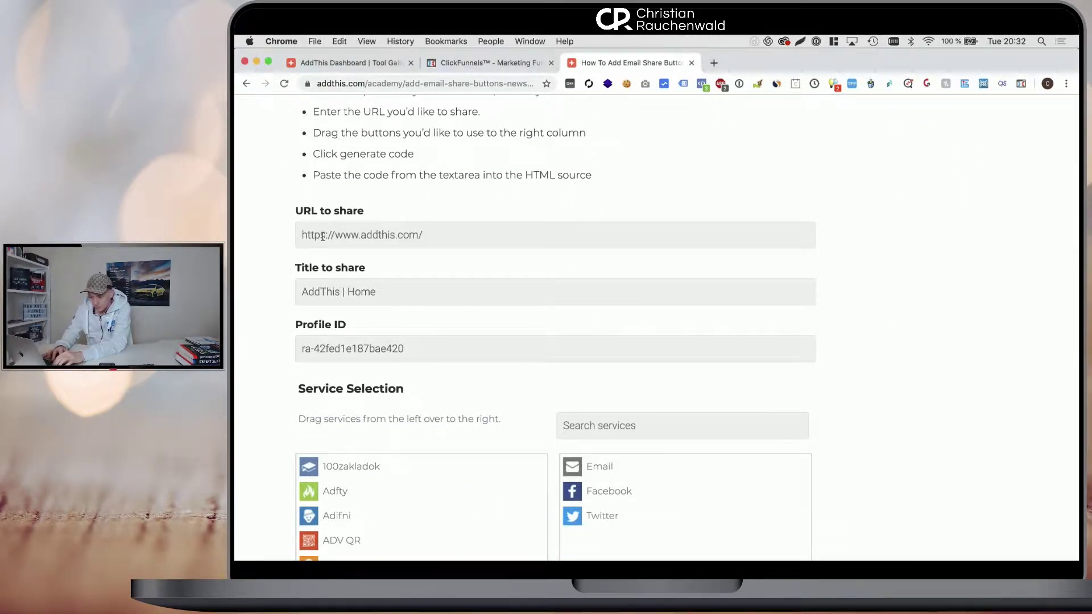
triple_click(322, 236)
- Load the keto recipes landing page in a new tab and paste its URL as the share URL
key(super+t)
text(keto.christianrauchenwald.com)
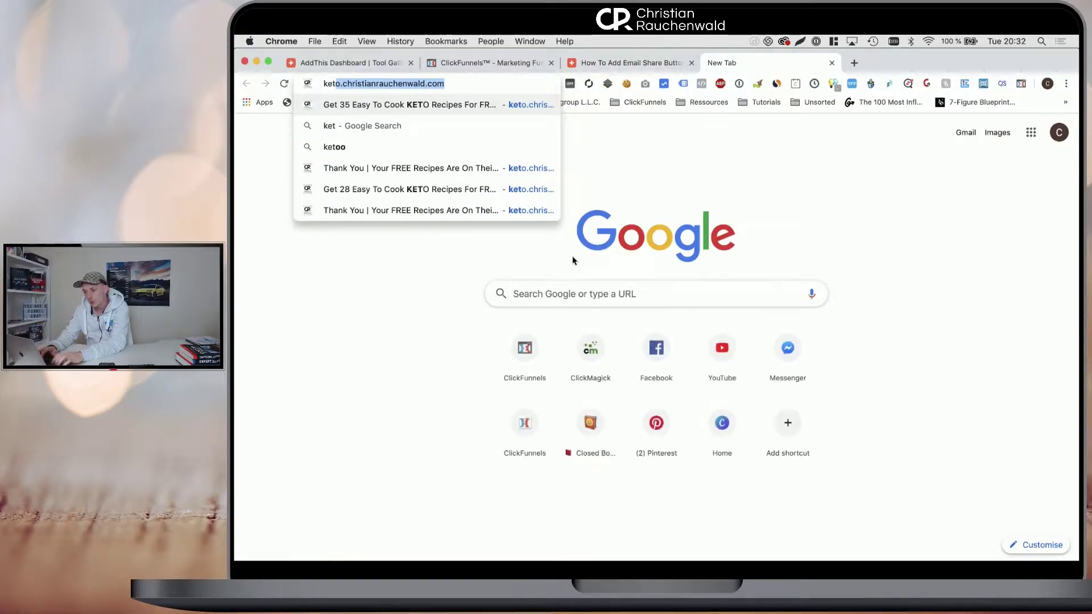
key(Return)
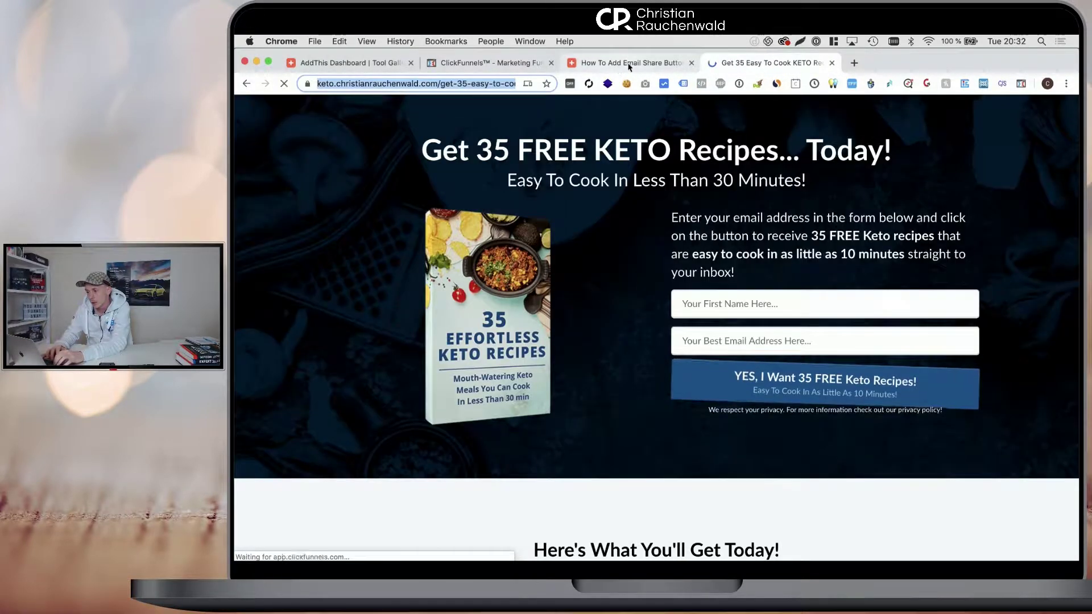
click(629, 66)
text(https://keto.christianrauchenwald.com/get-35-easy-to-cook-keto-recipes-for-free-today)
- Replace the share title with 'Get Your Free Keto Recipes'
click(430, 292)
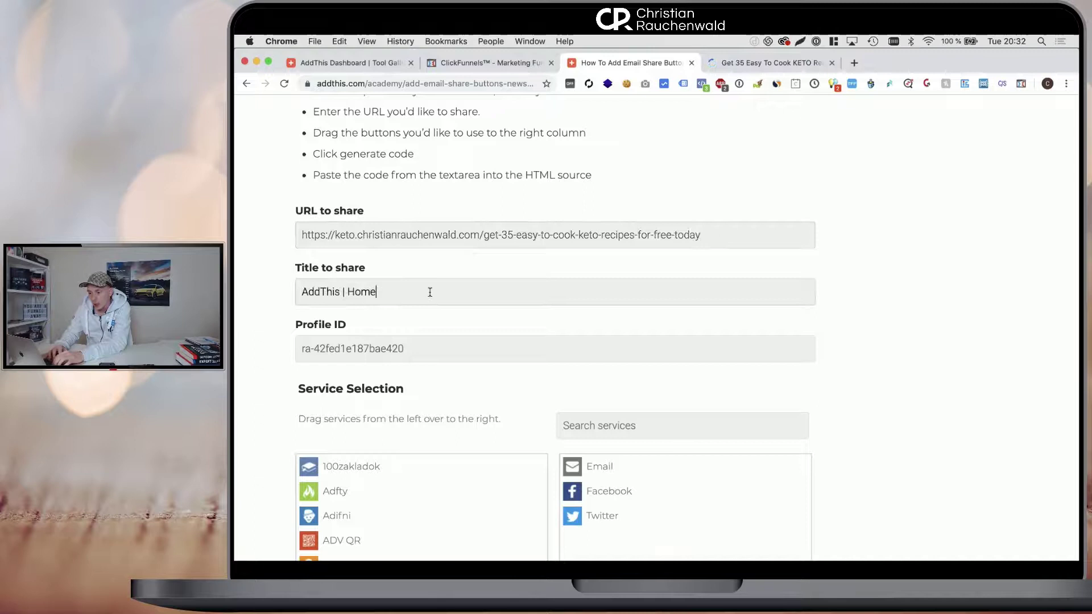
key(super+a)
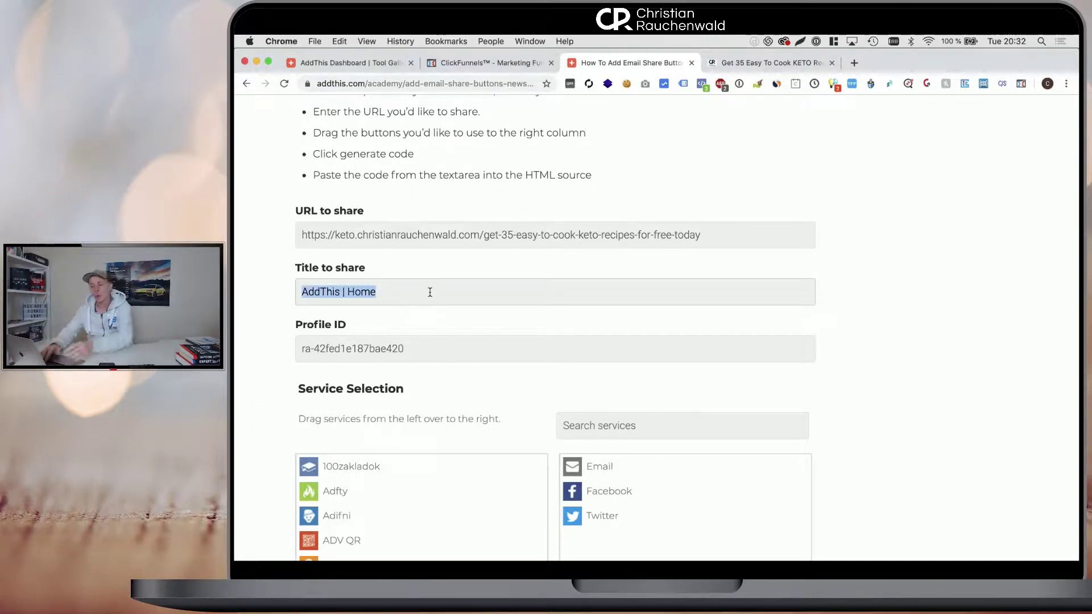
text(Get Your Free Keto Recipes)
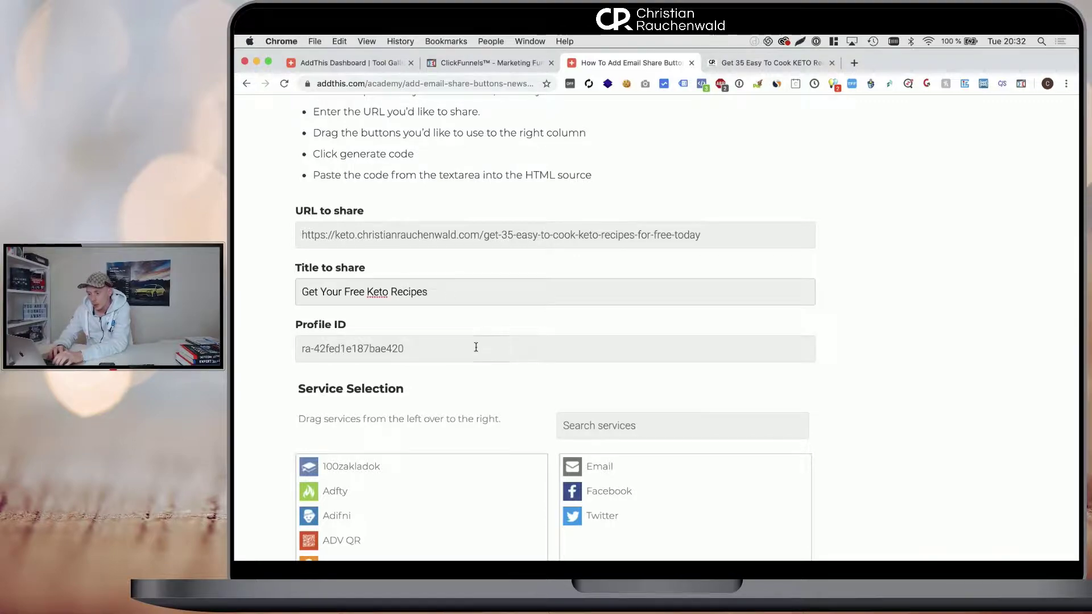
- Drag Email back to the available list, leaving only Facebook and Twitter as share services
drag(476, 347, 244, 346)
scroll(491, 349, up, 15)
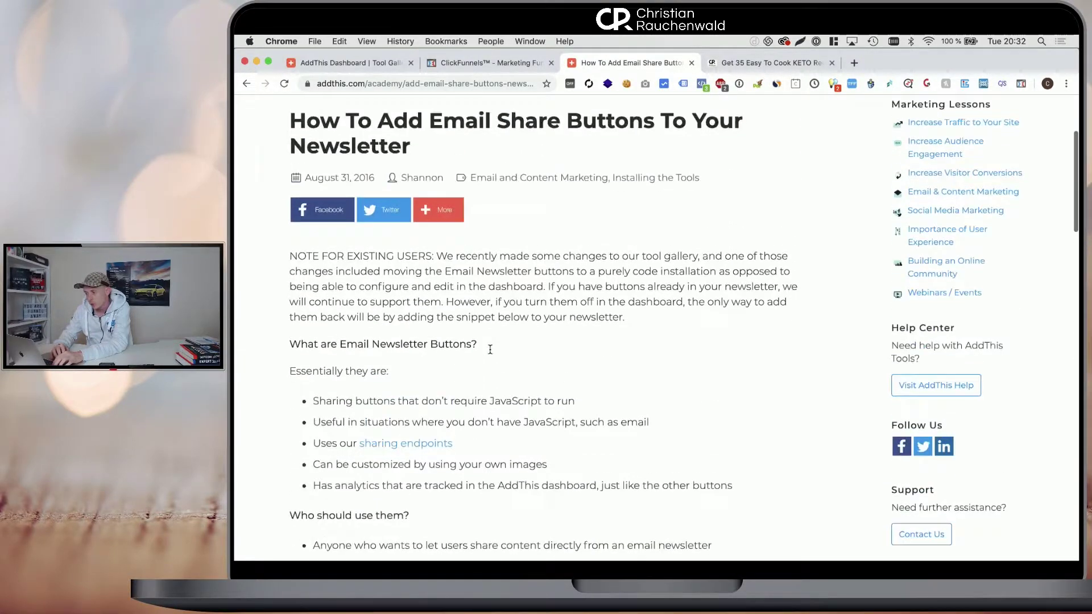
scroll(491, 353, down, 15)
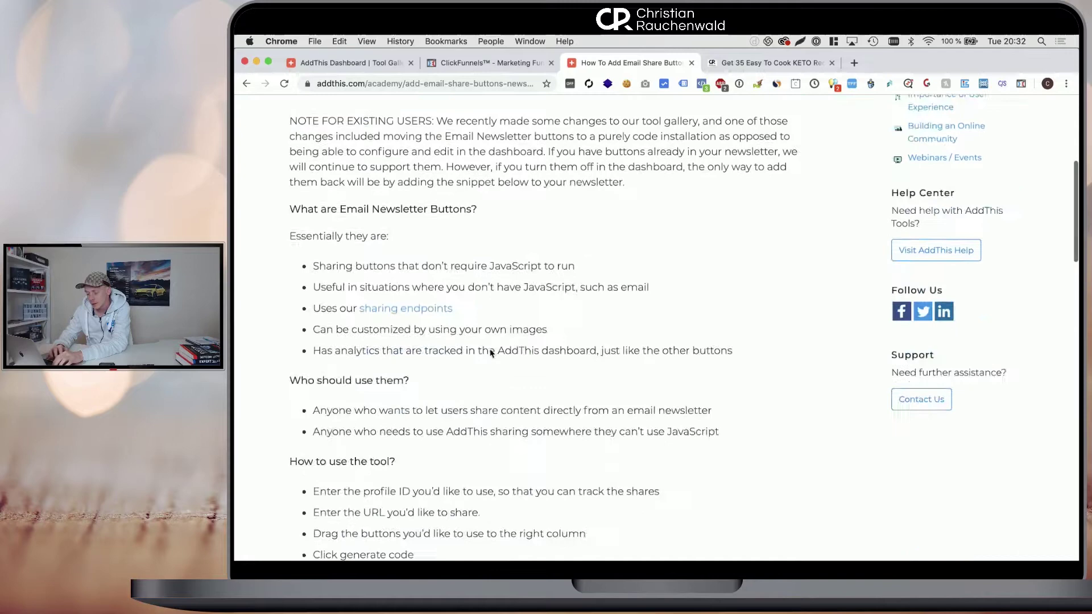
scroll(491, 353, up, 1)
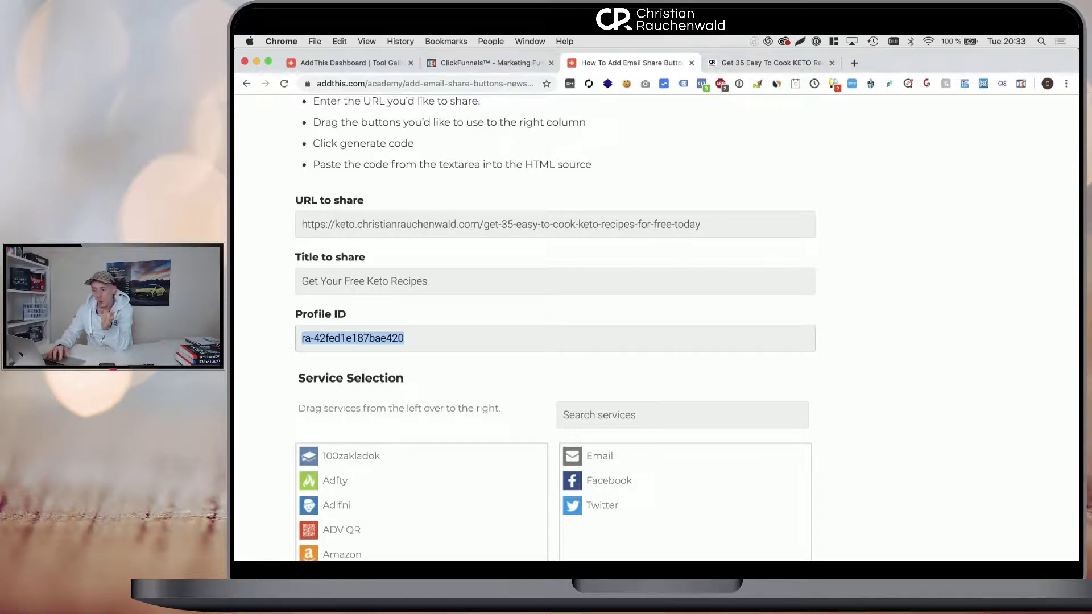
scroll(665, 233, down, 5)
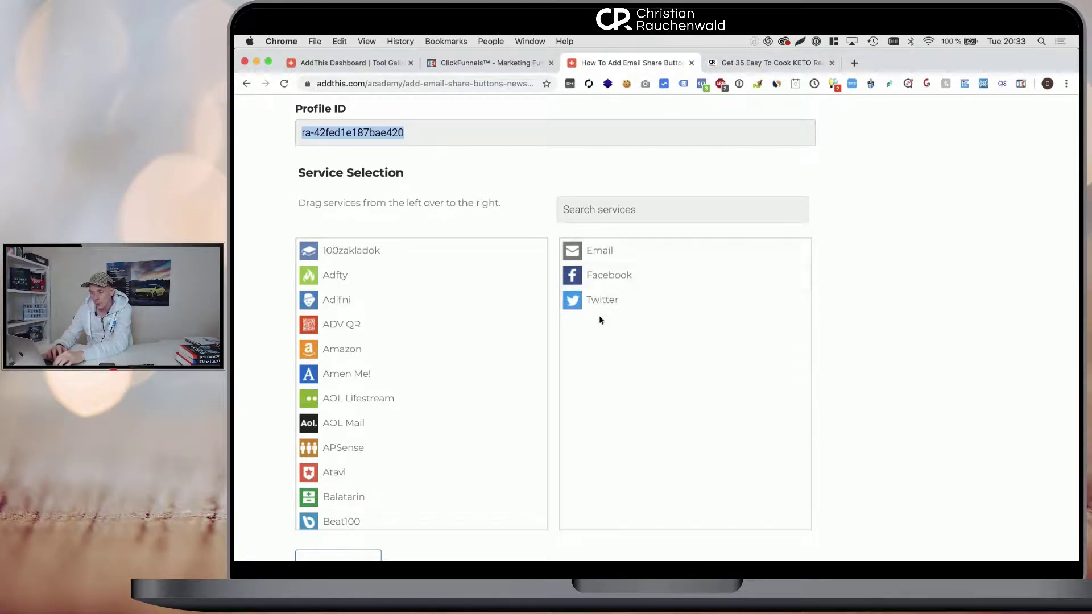
drag(593, 257, 432, 273)
scroll(608, 295, down, 1)
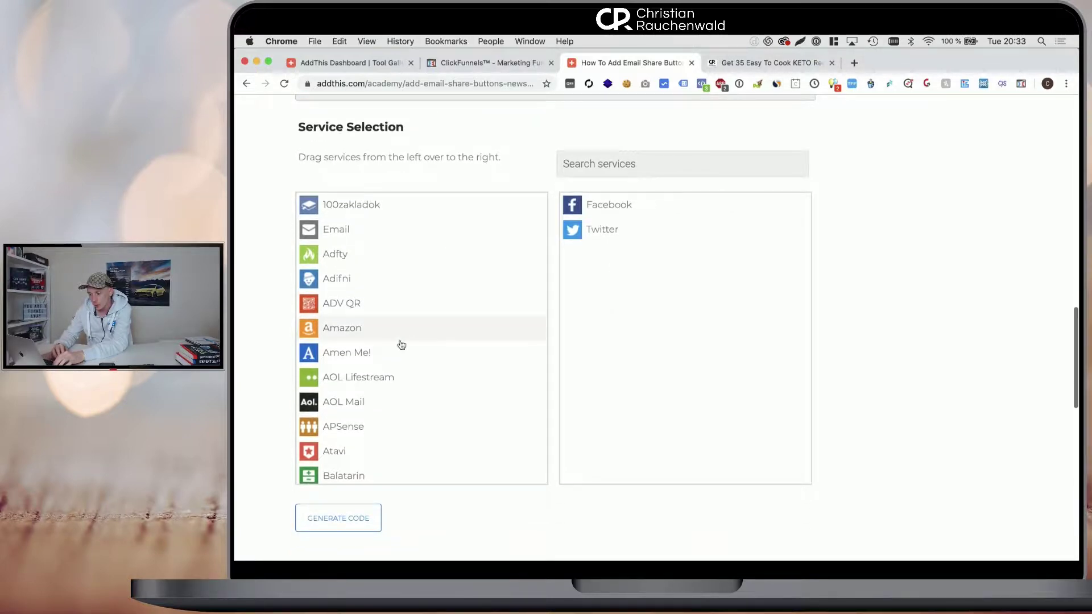
scroll(400, 343, down, 10)
scroll(401, 345, down, 15)
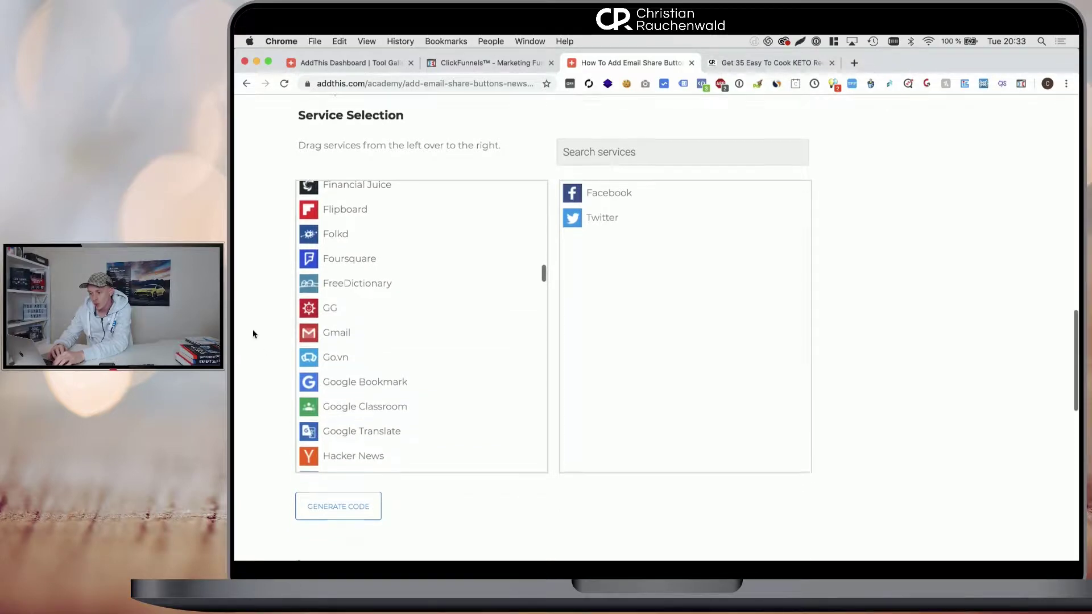
scroll(254, 335, down, 5)
- Generate the newsletter share-button code and select all of it
click(341, 380)
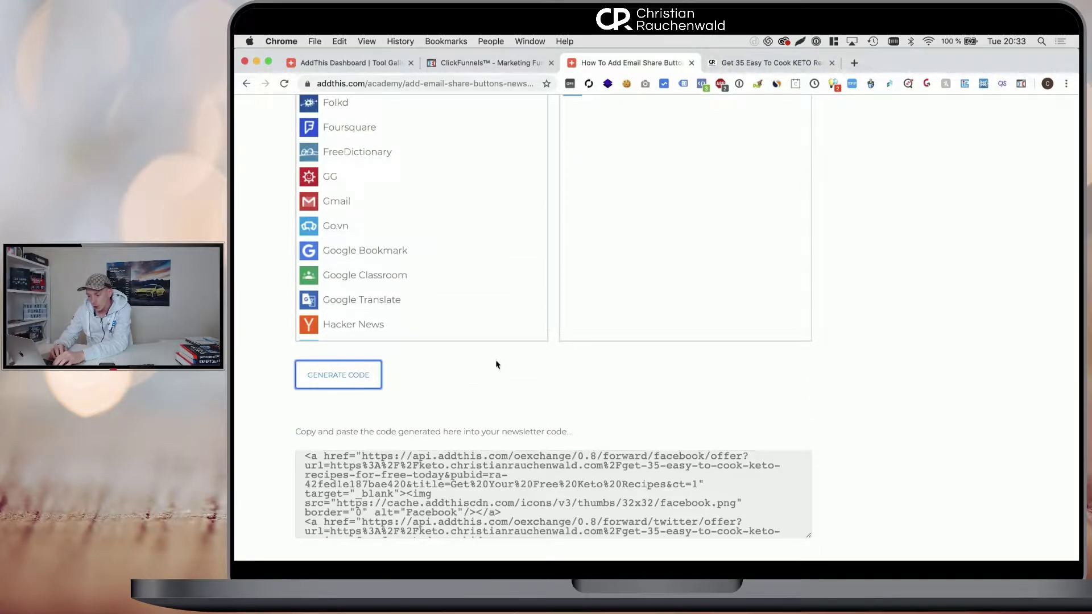
scroll(497, 364, down, 3)
click(757, 417)
key(super+c)
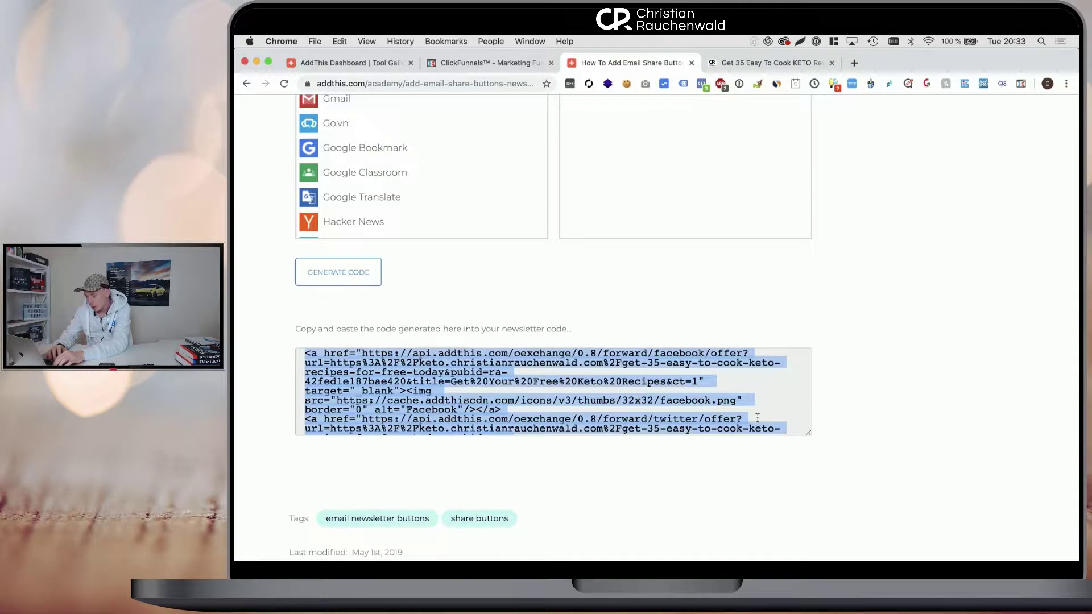
drag(810, 434, 812, 532)
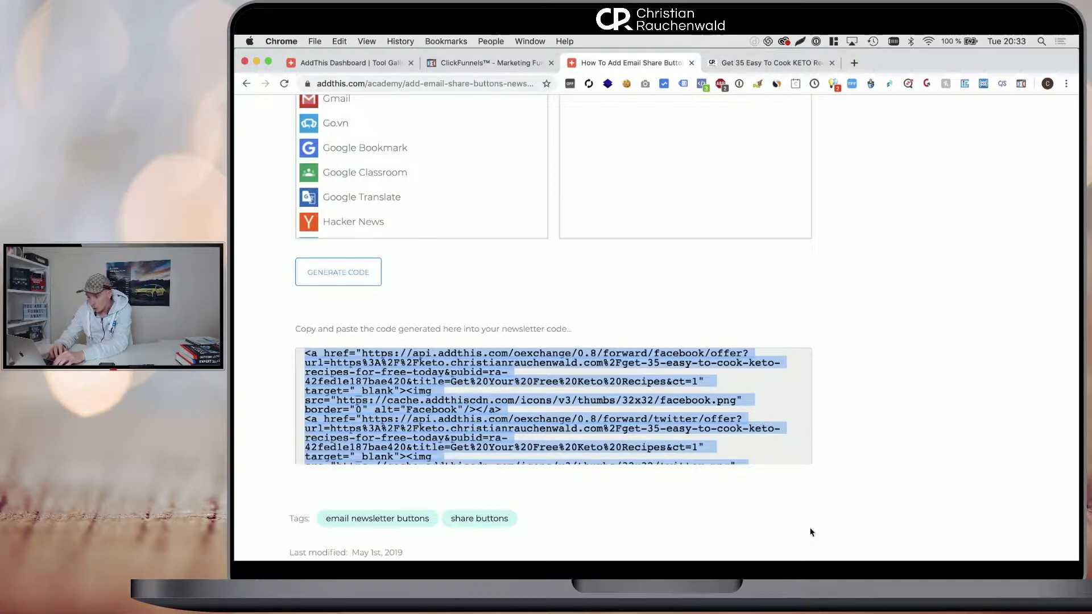
scroll(709, 409, down, 3)
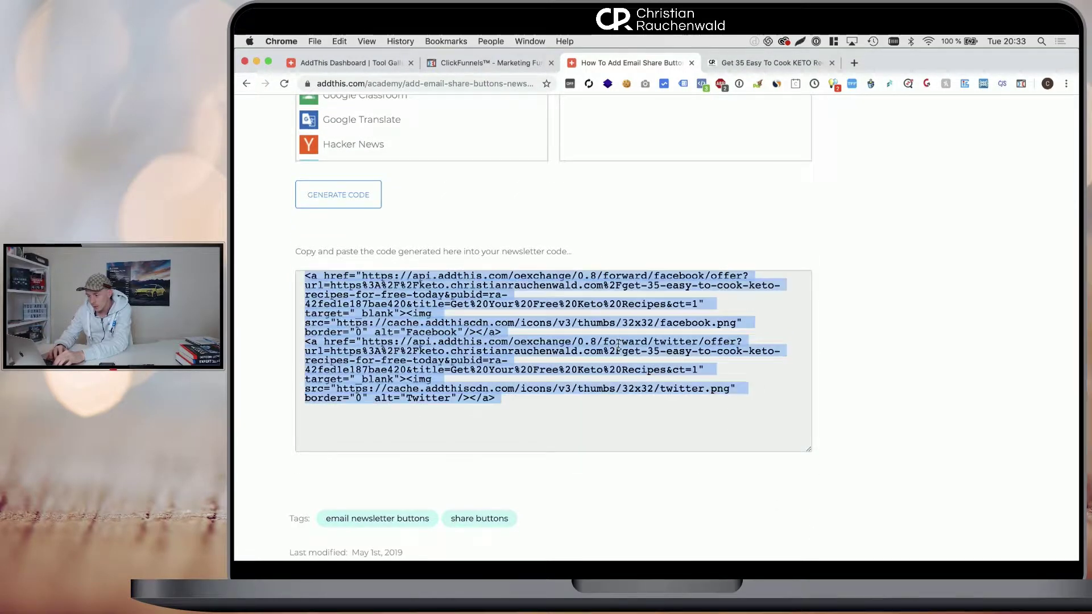
- Launch TextMate with a new document from the app launcher
key(alt+space)
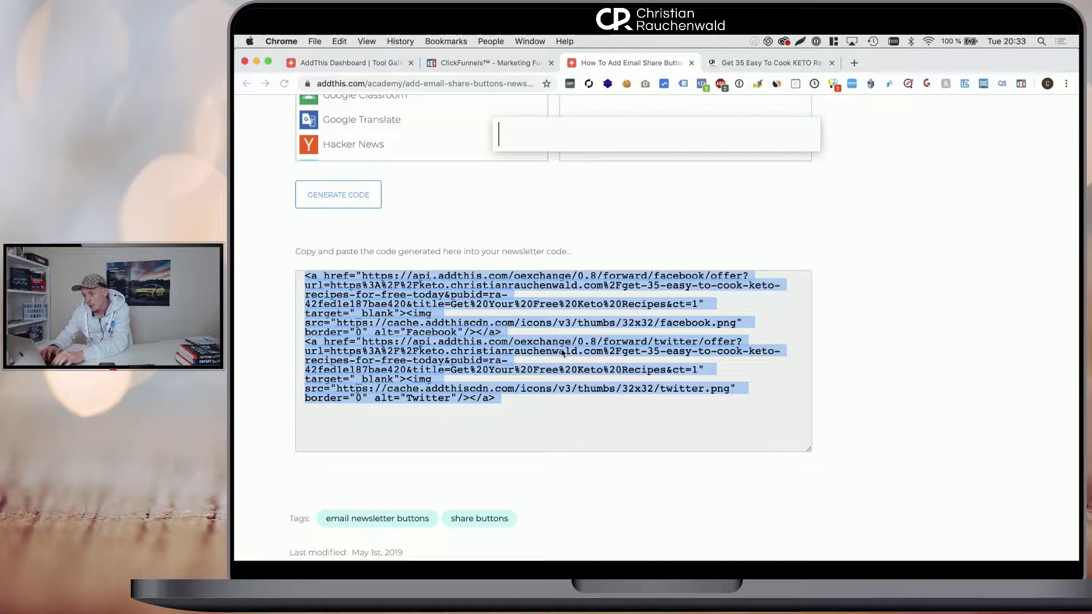
text(tet)
key(BackSpace)
text(x)
key(Return)
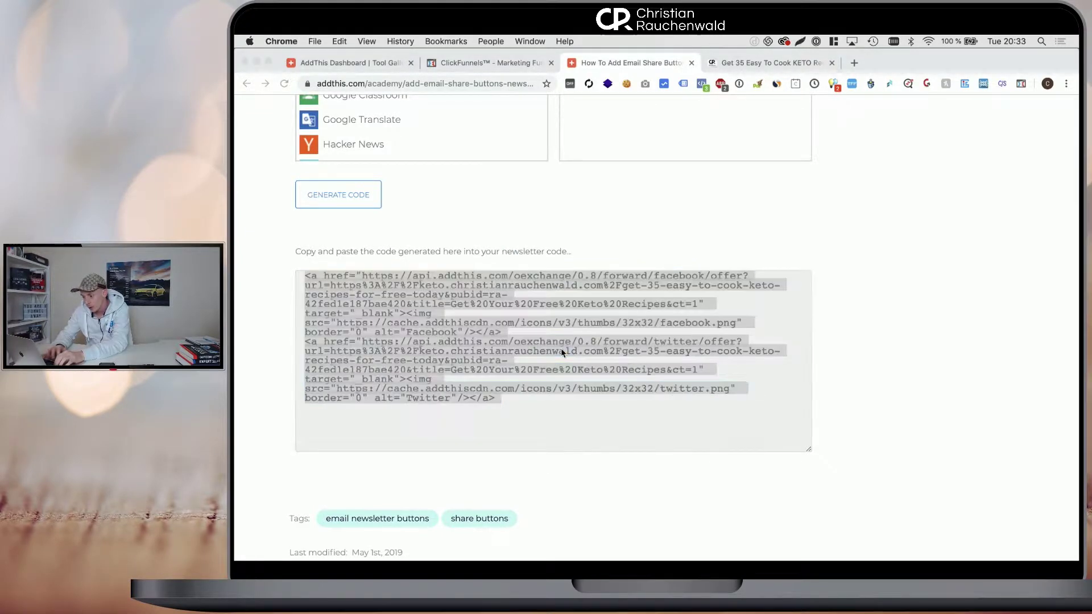
- Paste the share-button code into TextMate, go full screen, and cancel the update prompt
key(super+v)
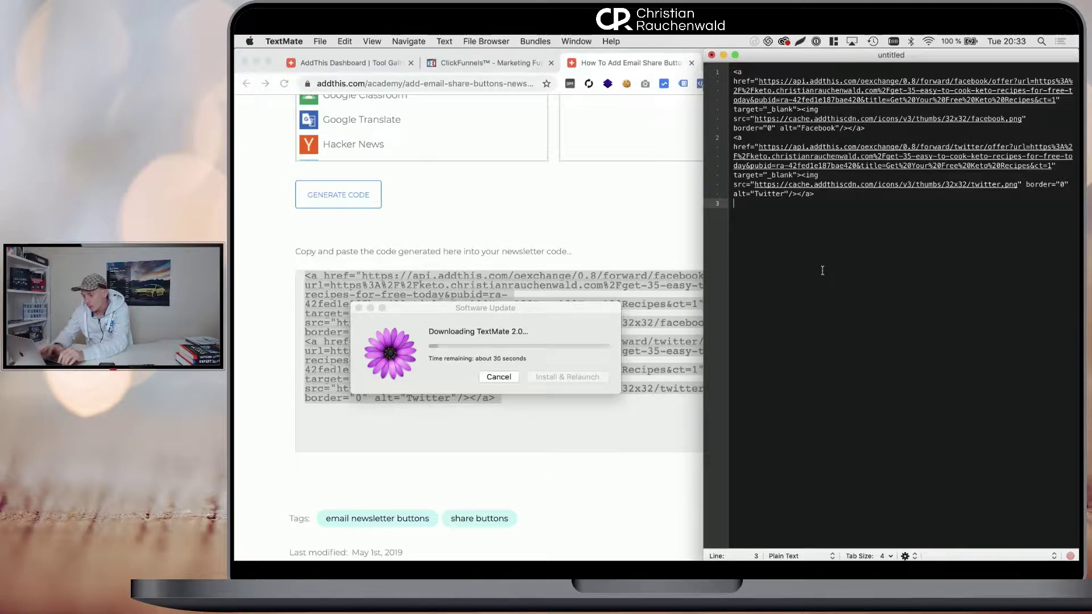
key(ctrl+alt+Return)
drag(492, 309, 585, 386)
click(593, 454)
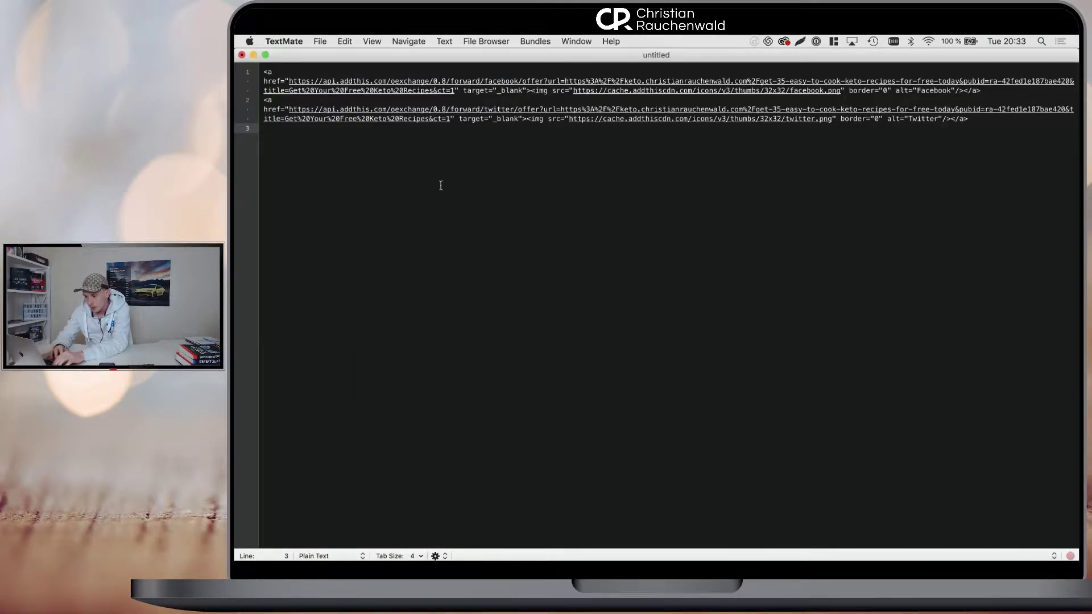
- Cut the Facebook share URL out of the first link's href onto its own line below the code
drag(290, 80, 372, 80)
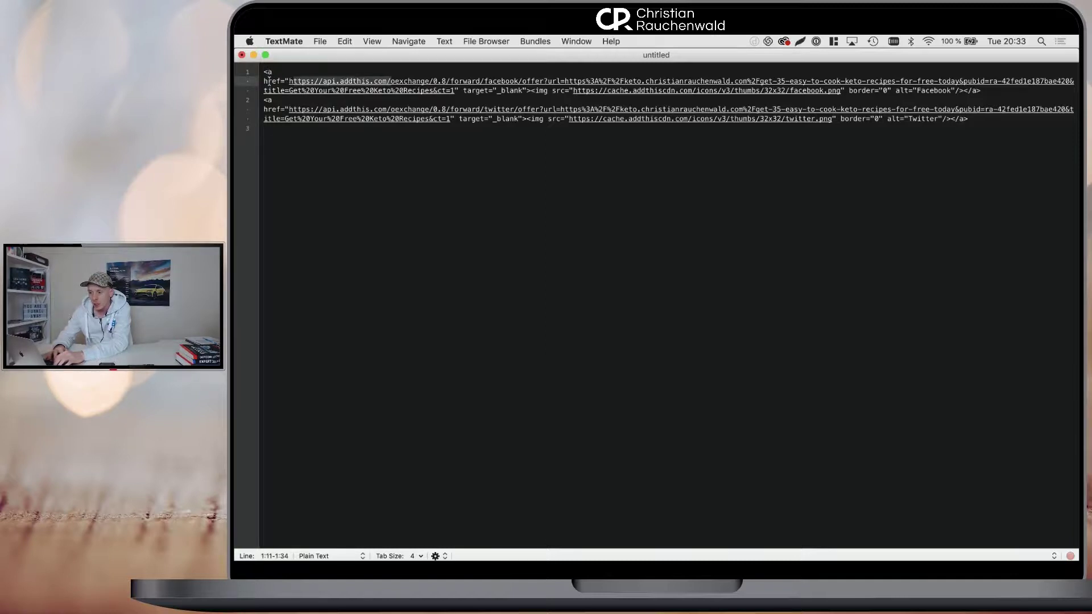
click(288, 80)
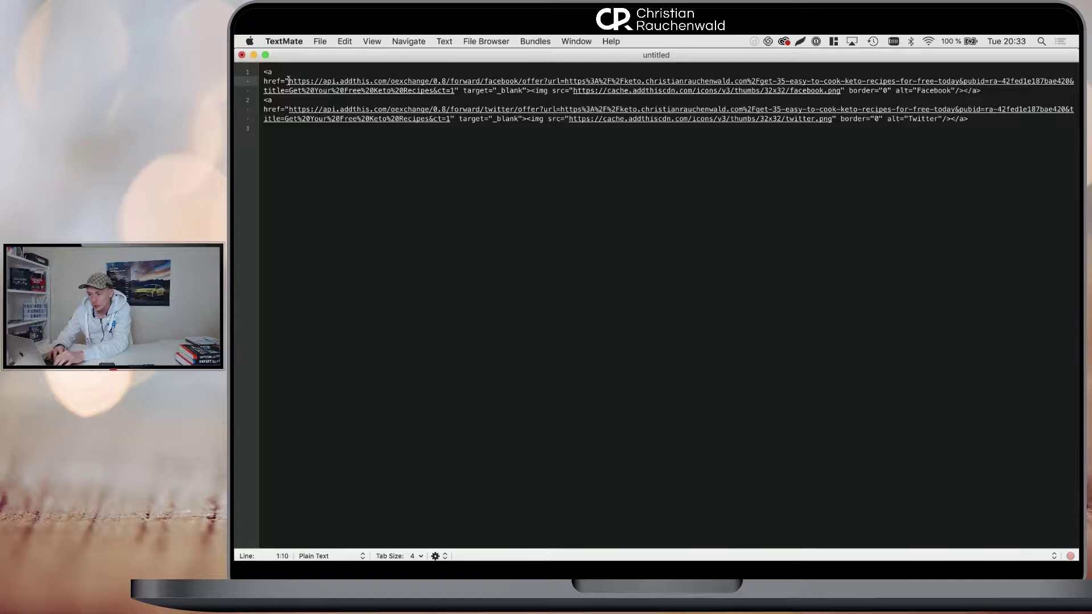
drag(288, 81, 453, 95)
key(super+c)
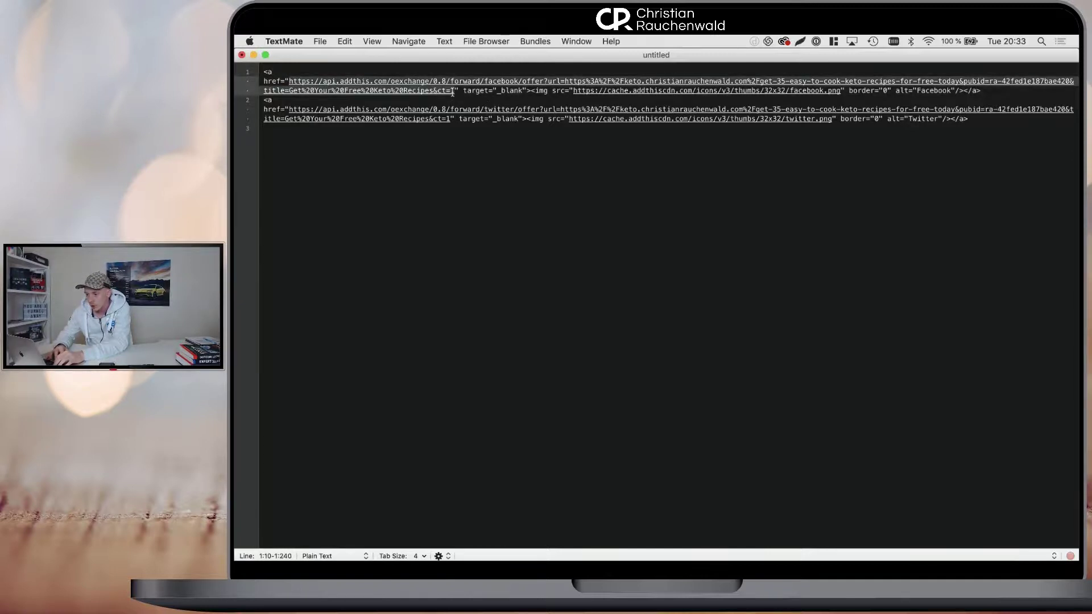
key(BackSpace)
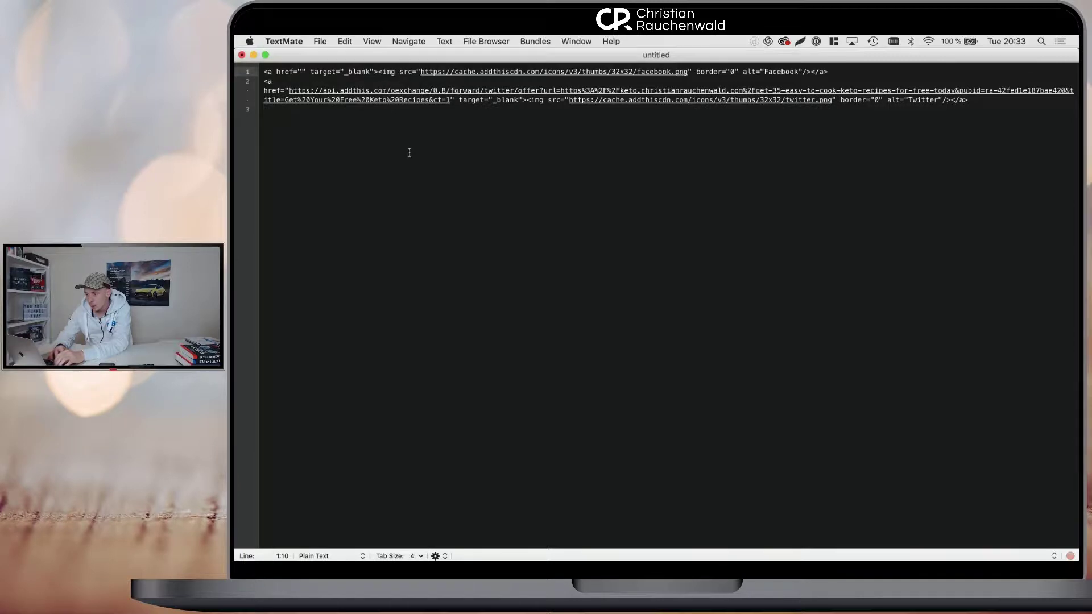
click(395, 154)
key(Return)
key(super+v)
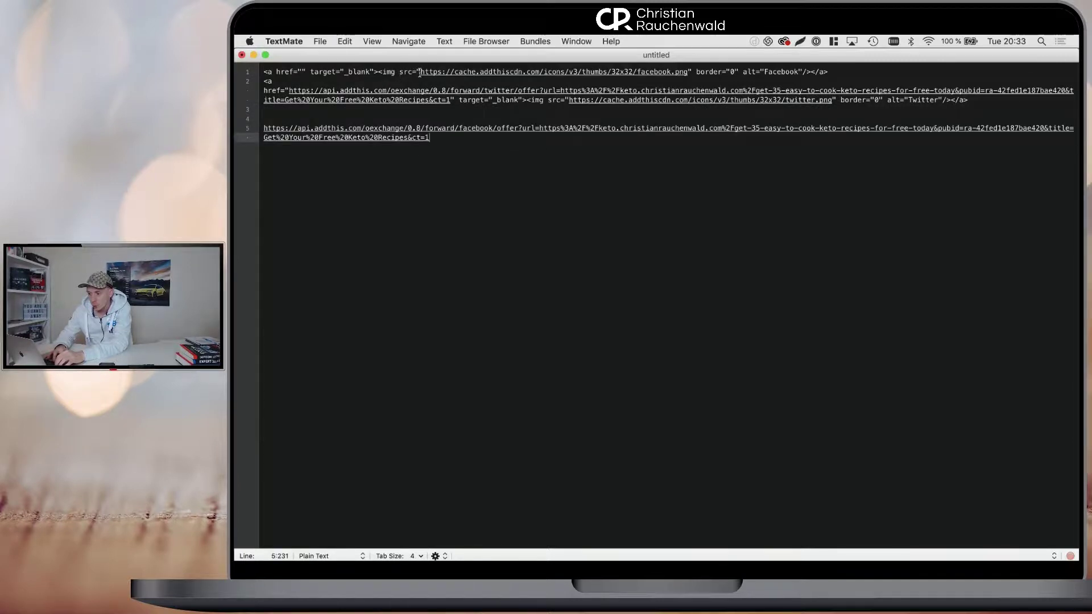
- Move the facebook.png icon URL out of the image source onto its own line
drag(419, 72, 686, 76)
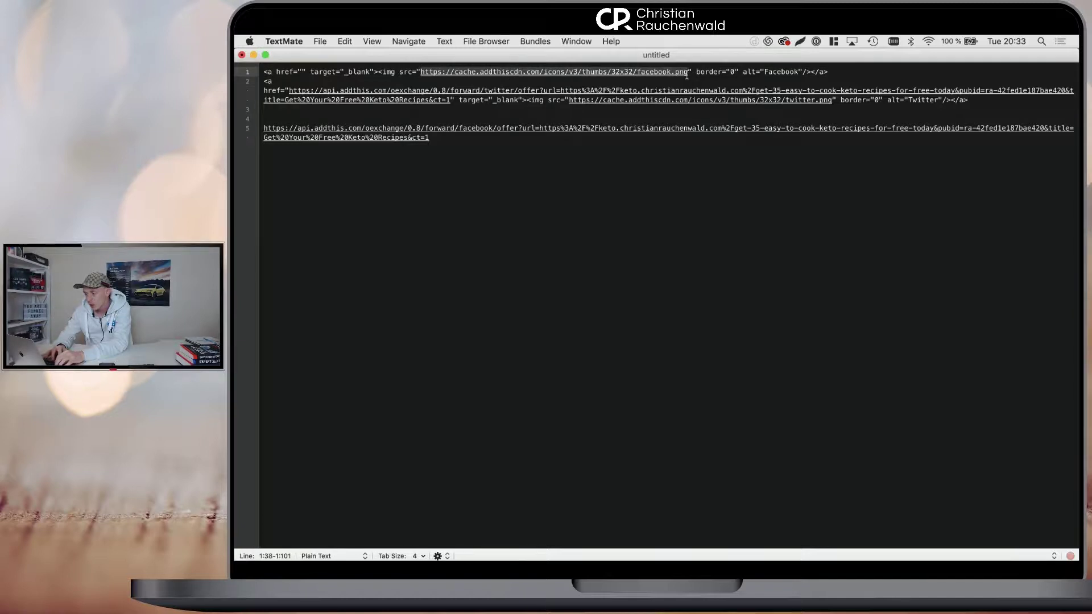
key(super+x)
click(498, 150)
key(super+v)
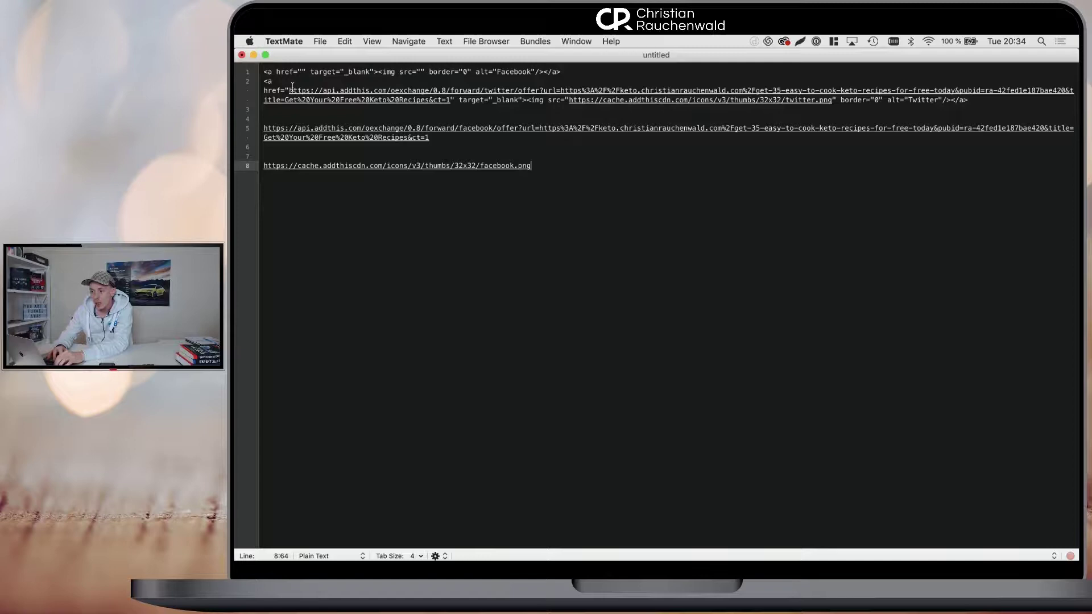
drag(290, 90, 487, 90)
key(ctrl+Up)
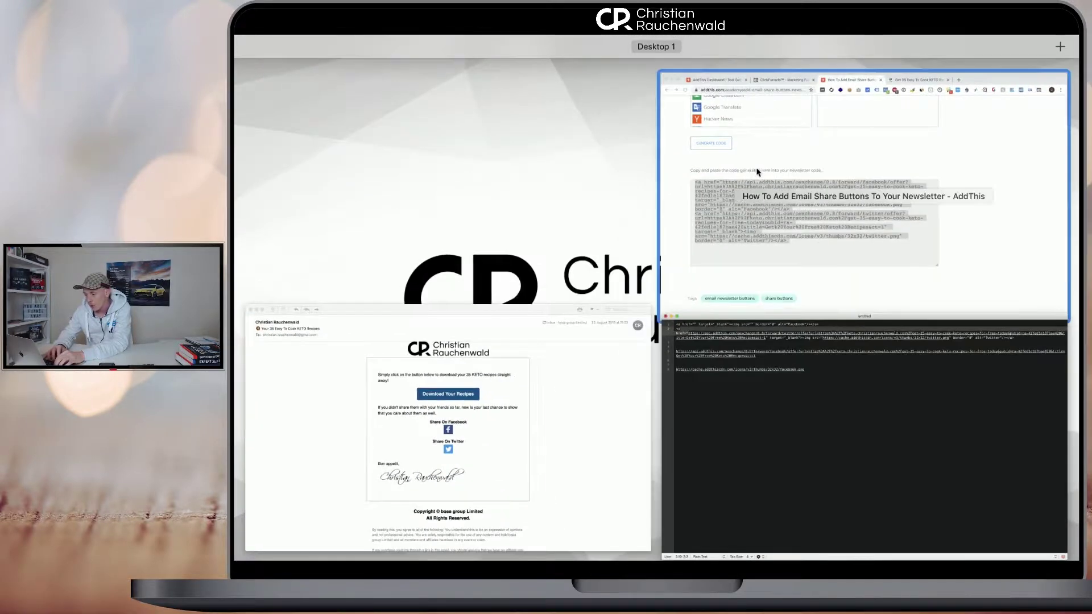
- Add a new step named AddThis to the Demo funnel
click(754, 176)
click(503, 66)
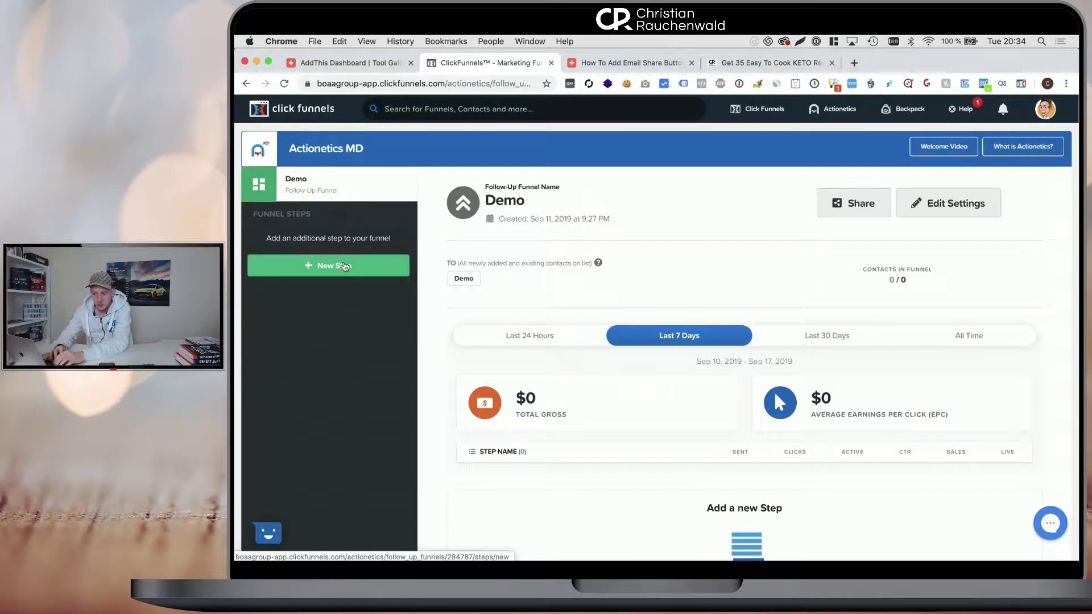
click(344, 266)
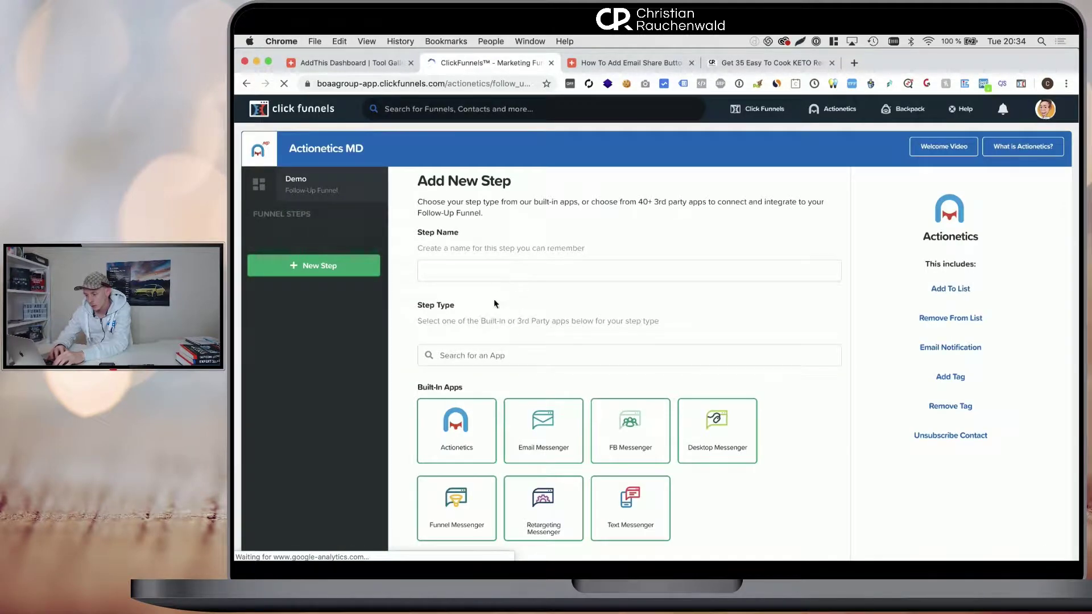
click(494, 271)
text(Ad)
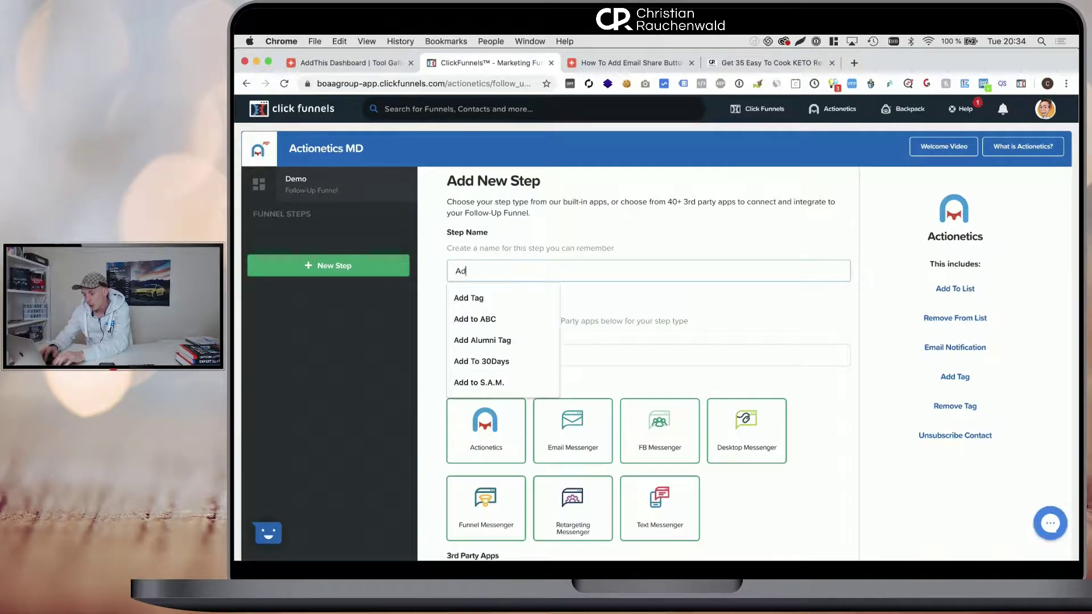
text(dThis)
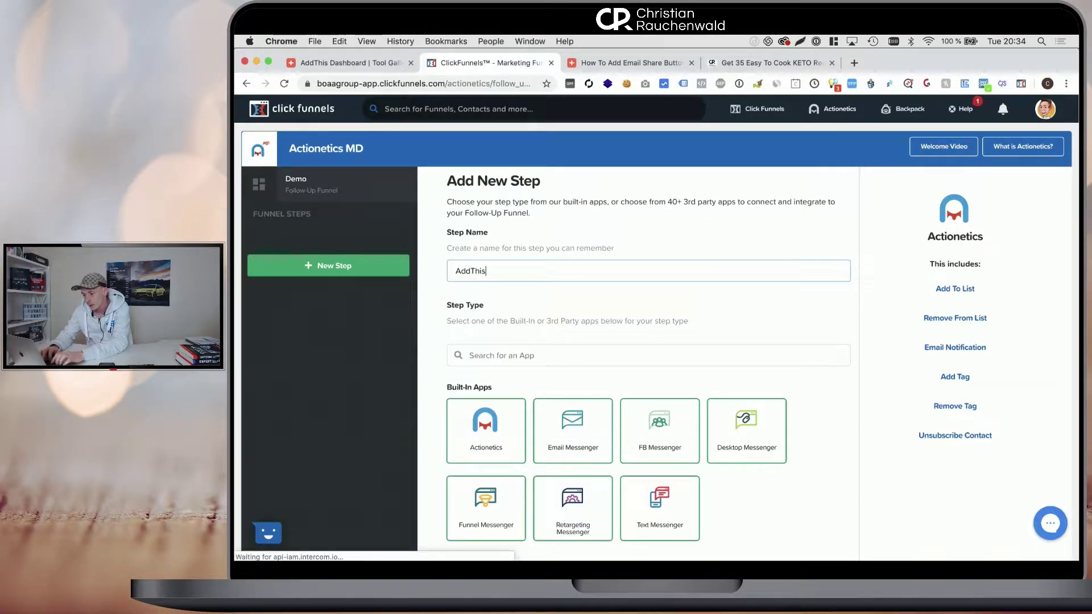
- Make it an Email Messenger step sent via the first integration, From Name 'AddThis Demo', and save
click(588, 433)
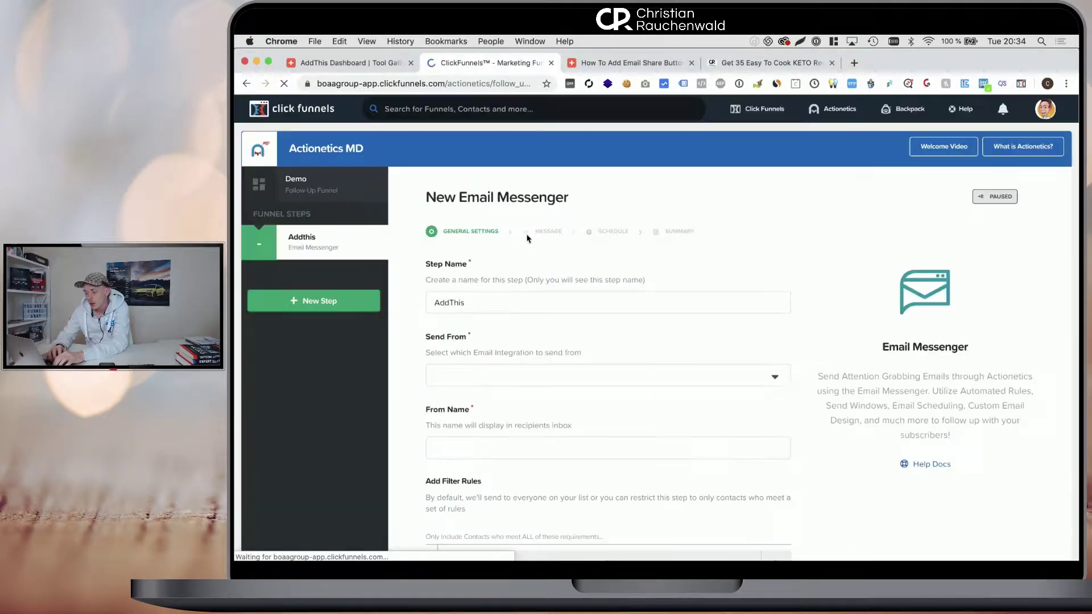
click(500, 377)
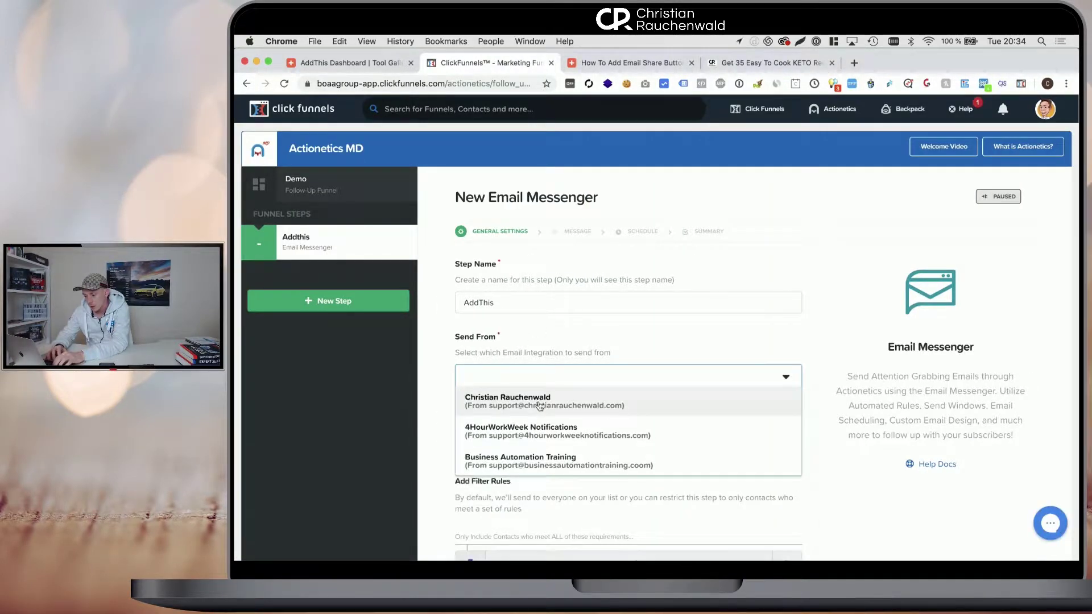
click(548, 398)
click(514, 458)
text(AddThis Demo)
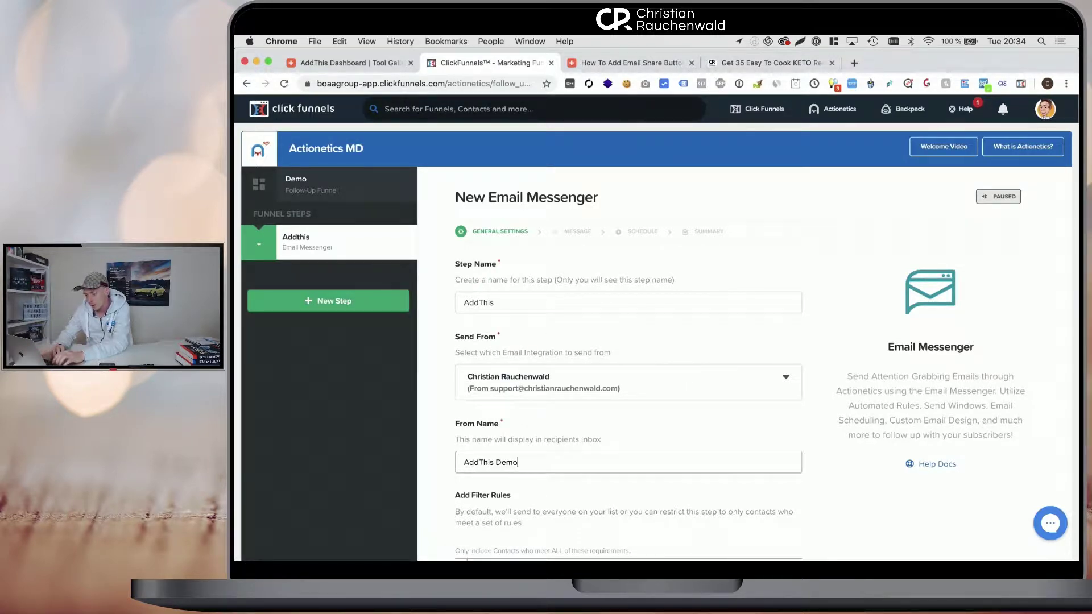
scroll(780, 490, down, 7)
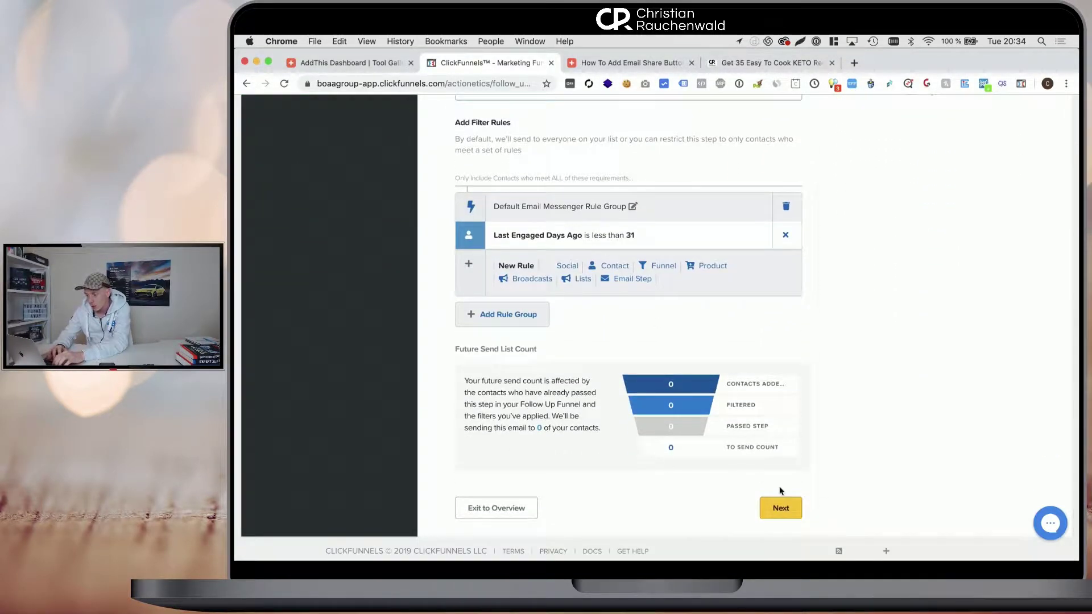
click(783, 506)
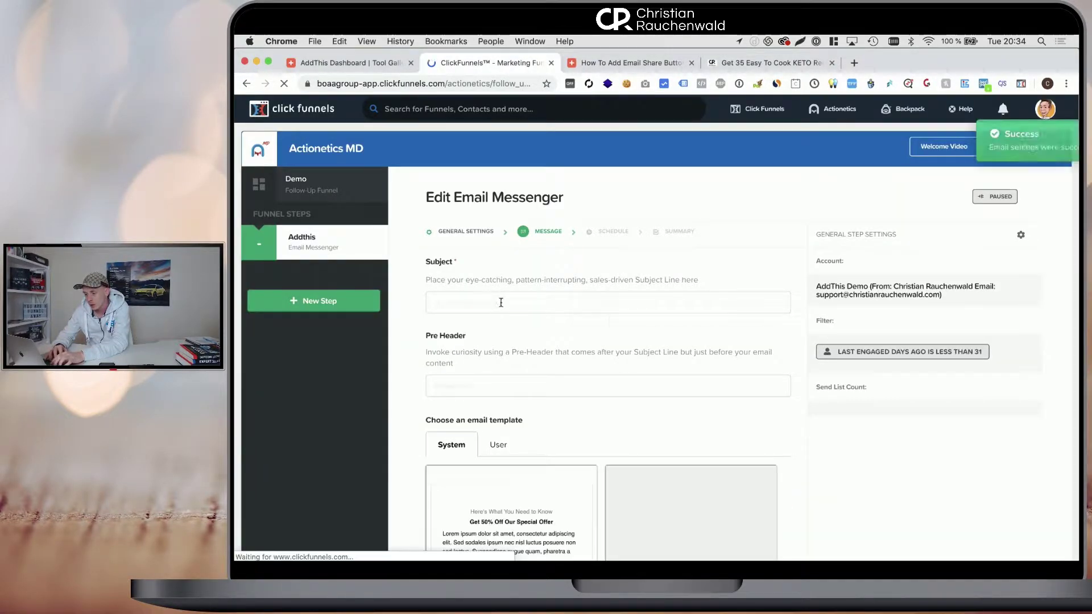
- Set both the email subject and the pre-header to 'Test'
click(511, 299)
text(te)
key(BackSpace)
key(BackSpace)
text(etst)
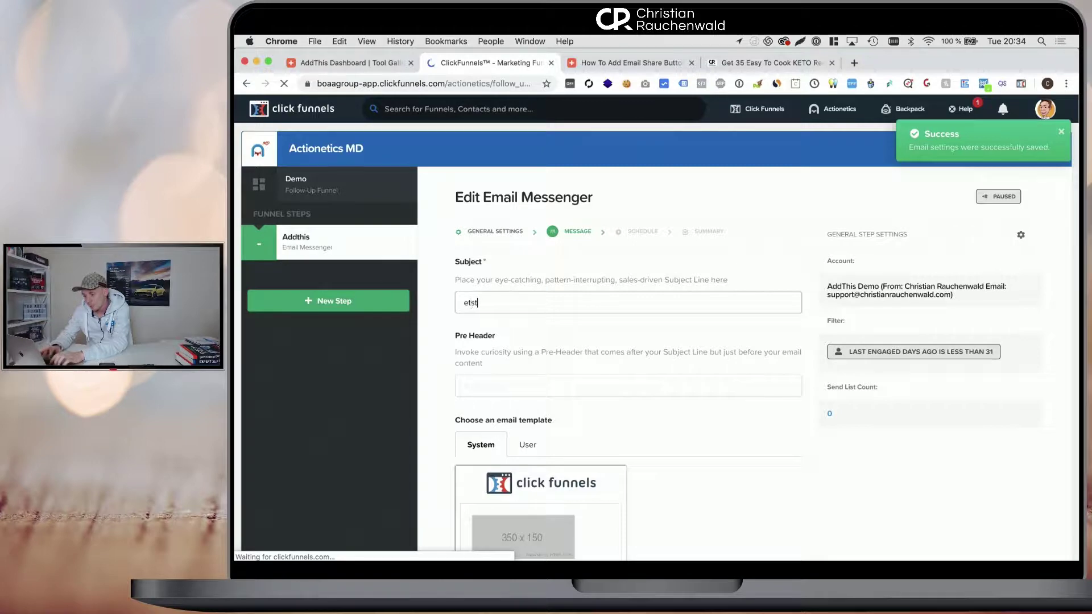
key(super+a)
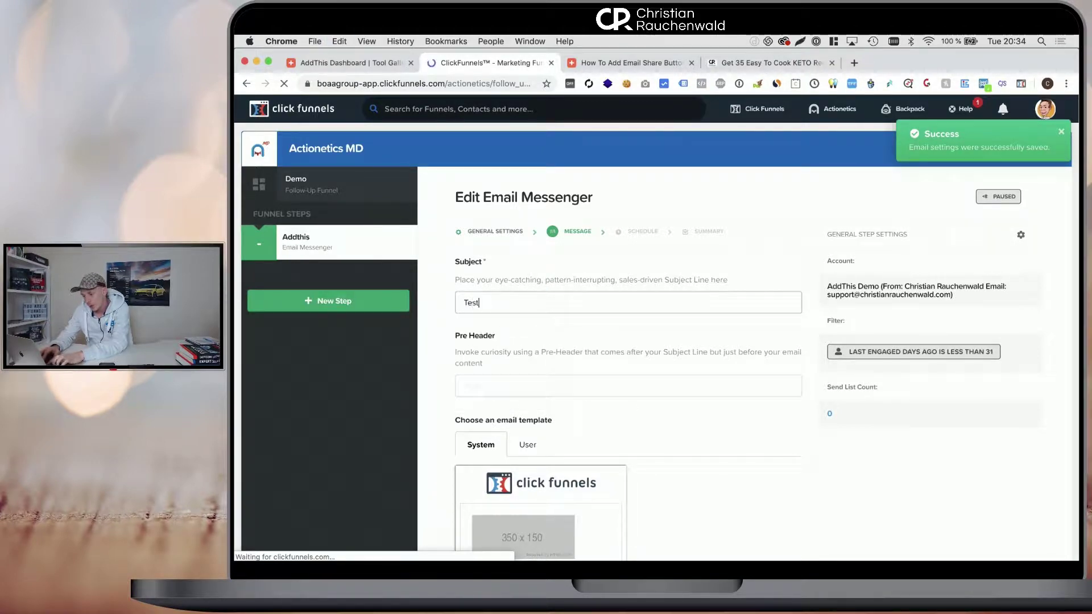
click(484, 386)
text(TTe)
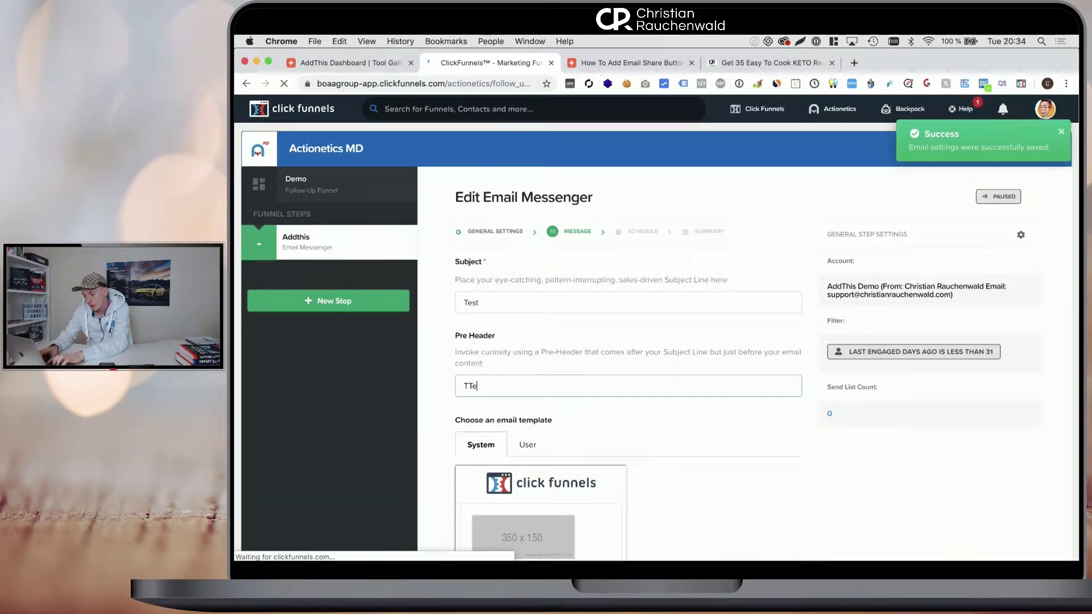
key(BackSpace)
key(BackSpace)
text(est)
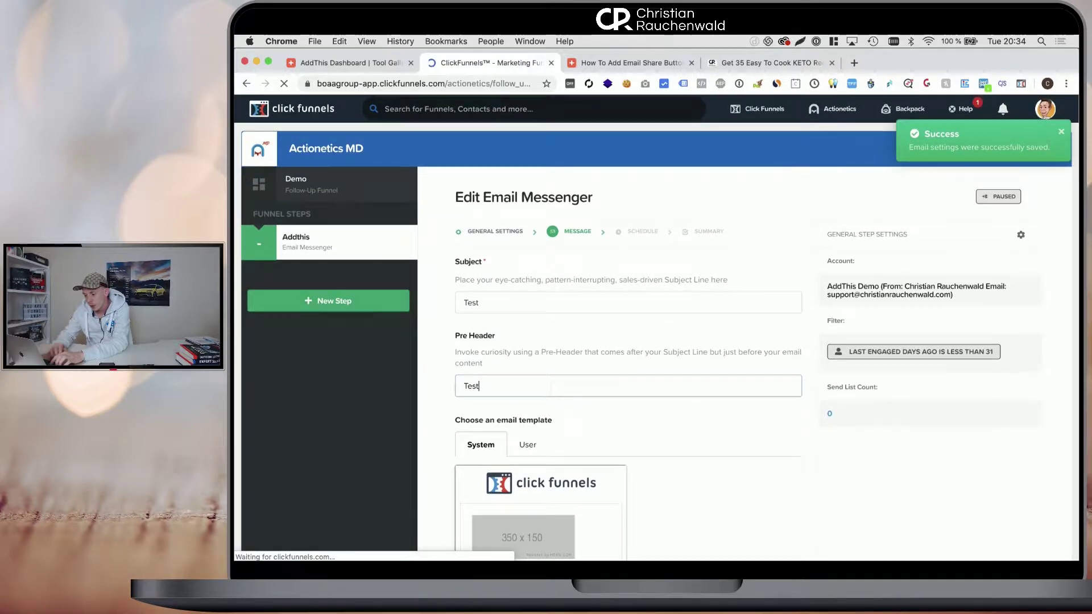
- Browse the User templates for the One Funnel Away Challenge template
scroll(529, 341, down, 3)
click(535, 269)
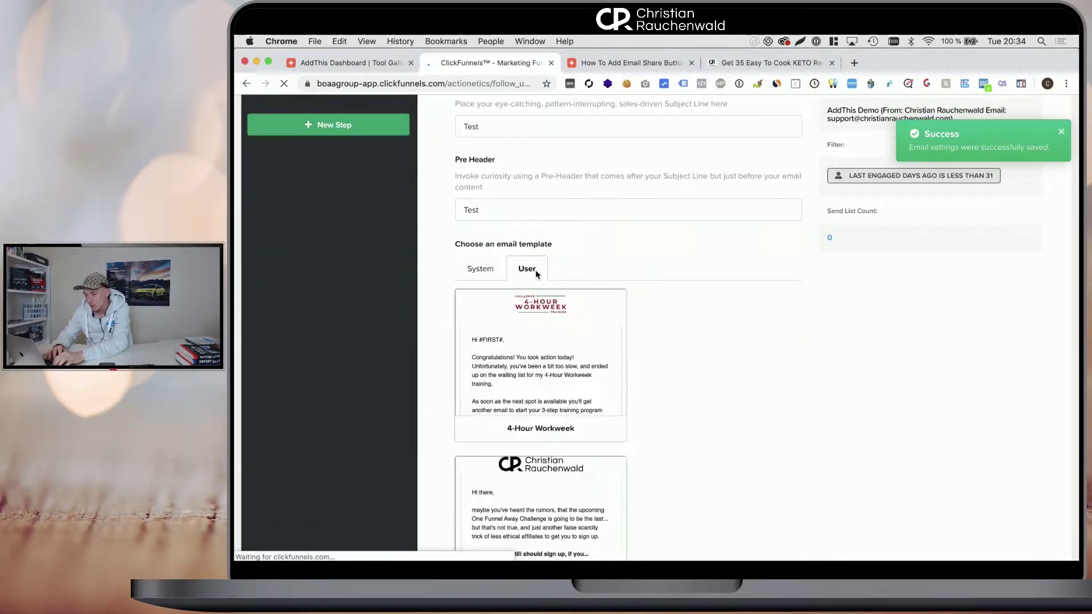
scroll(535, 348, down, 6)
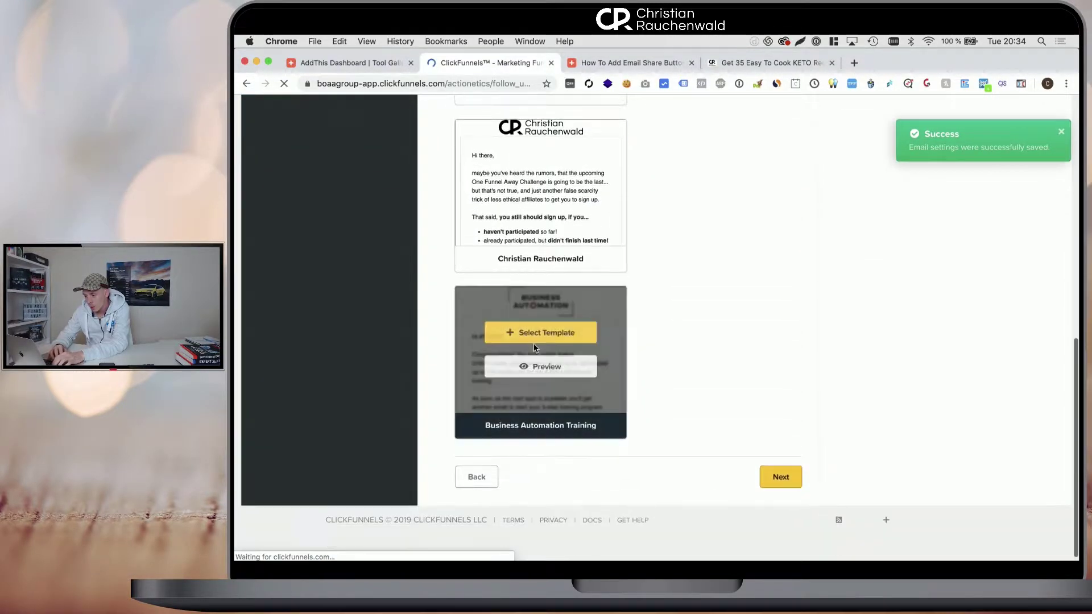
scroll(535, 348, up, 3)
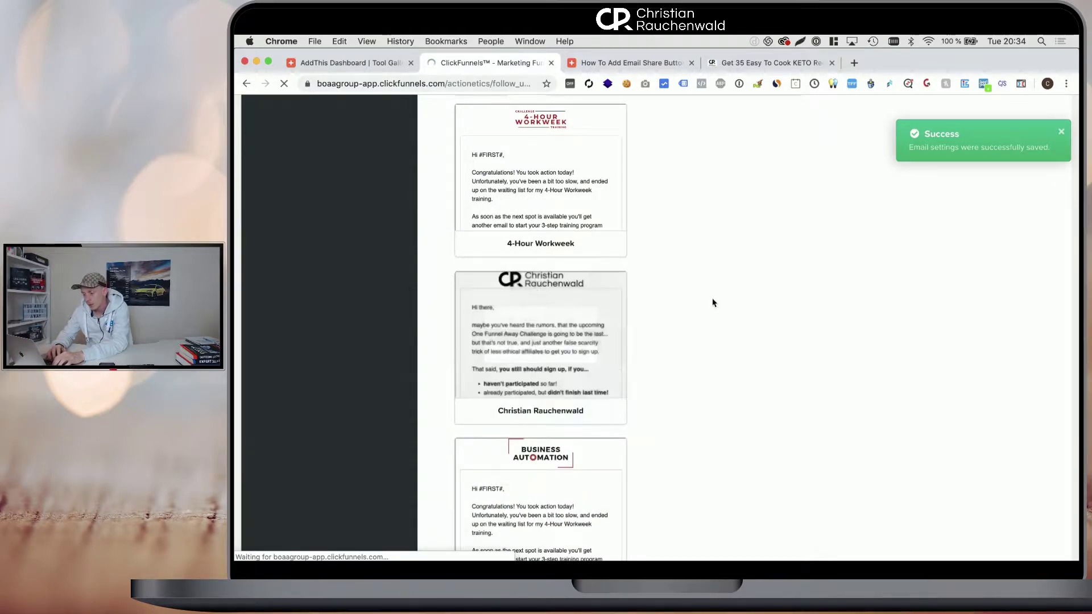
scroll(710, 307, down, 3)
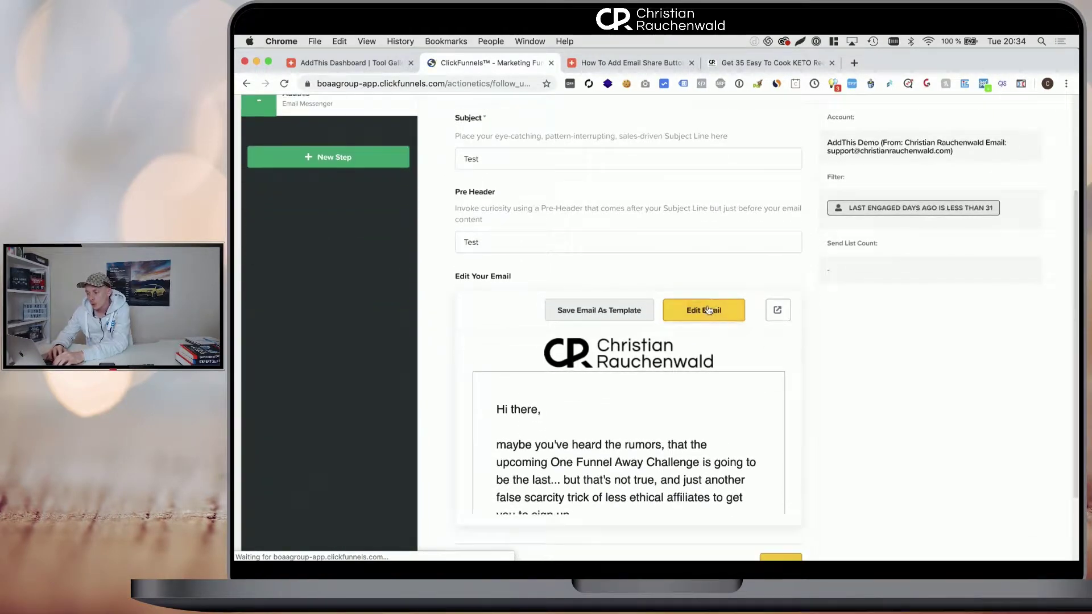
- Open the email in the editor and copy the facebook.png icon URL from the TextMate notes
click(707, 309)
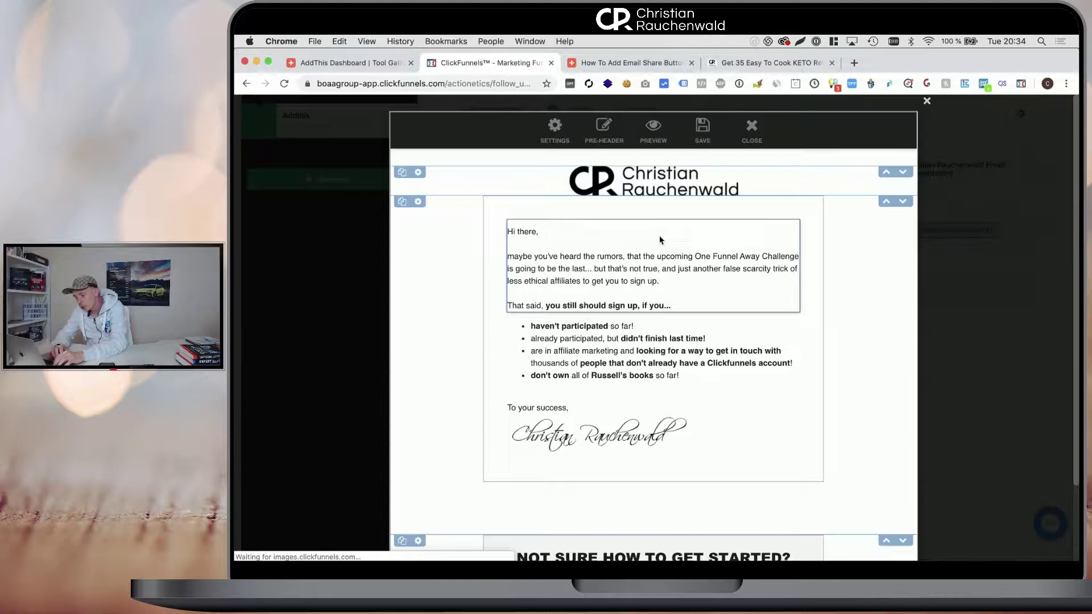
key(ctrl+Up)
click(863, 434)
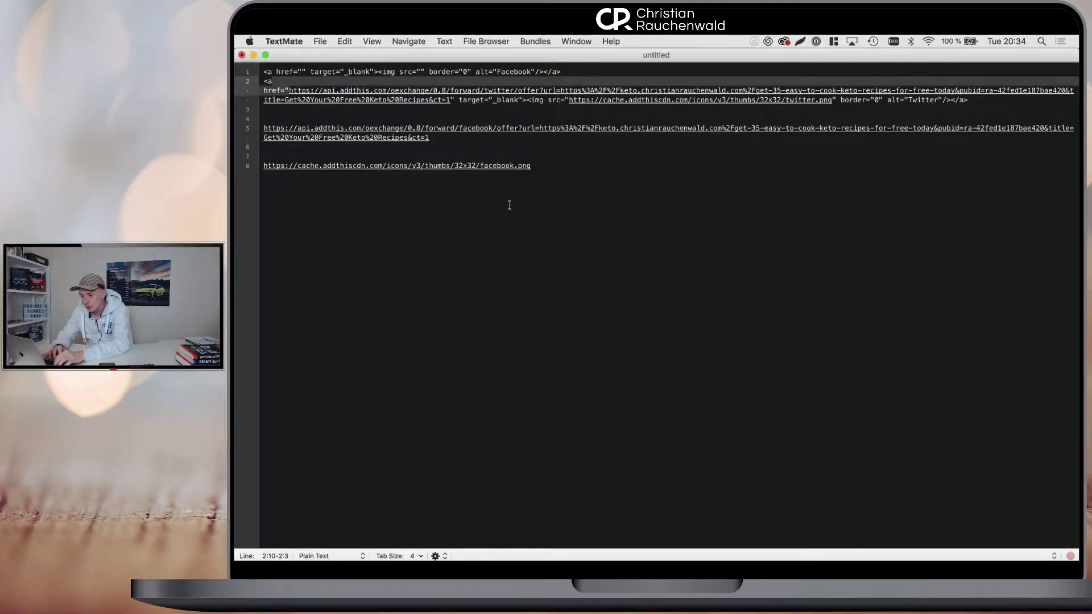
drag(546, 171, 263, 168)
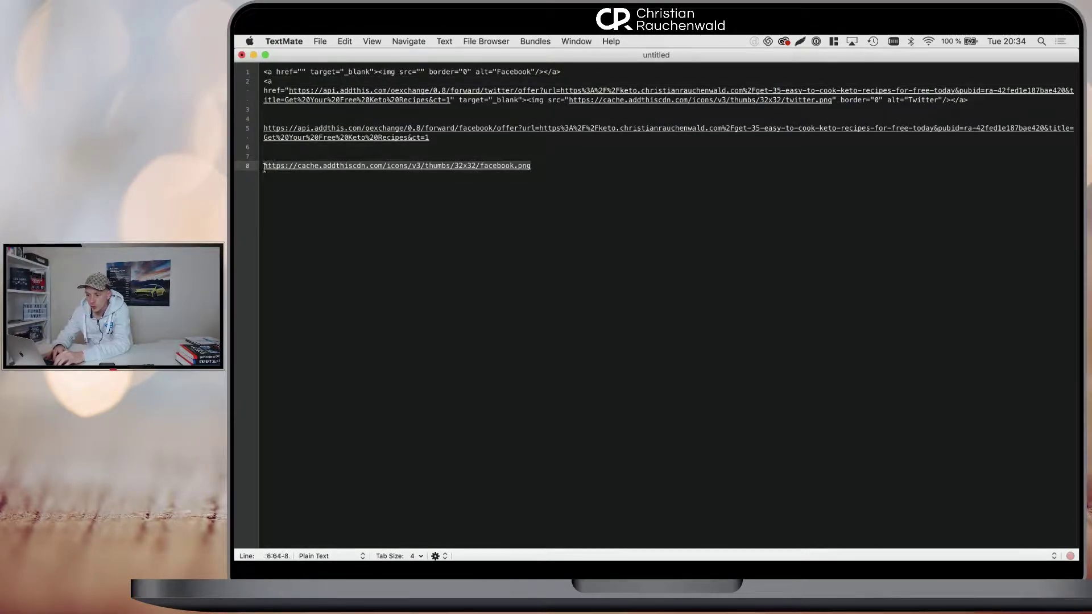
key(super+c)
key(ctrl+Up)
click(790, 262)
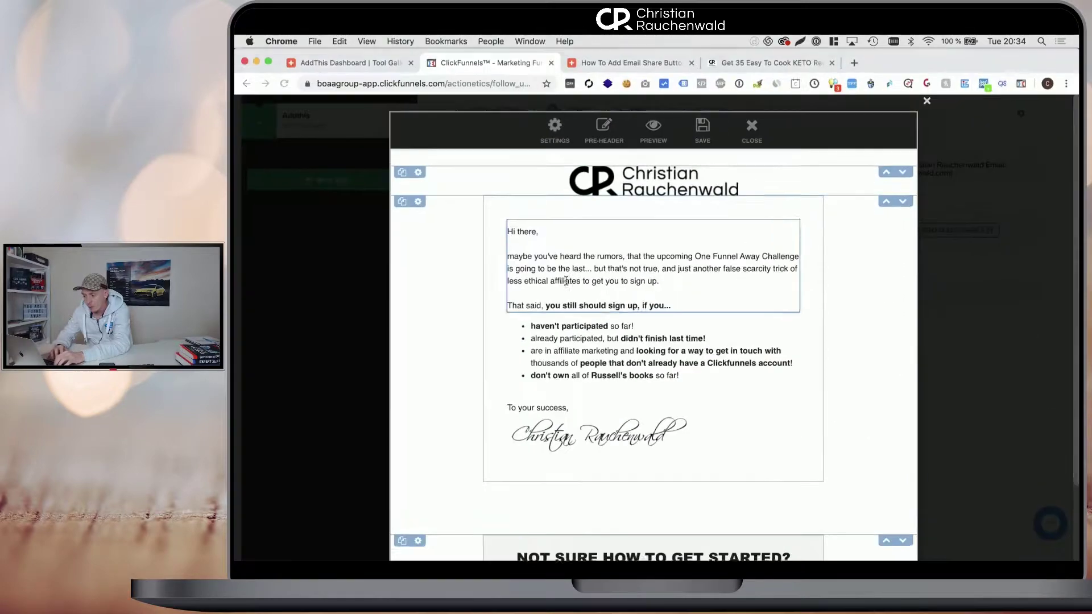
- Add a new row below the copyright footer and give it two columns
scroll(604, 409, down, 10)
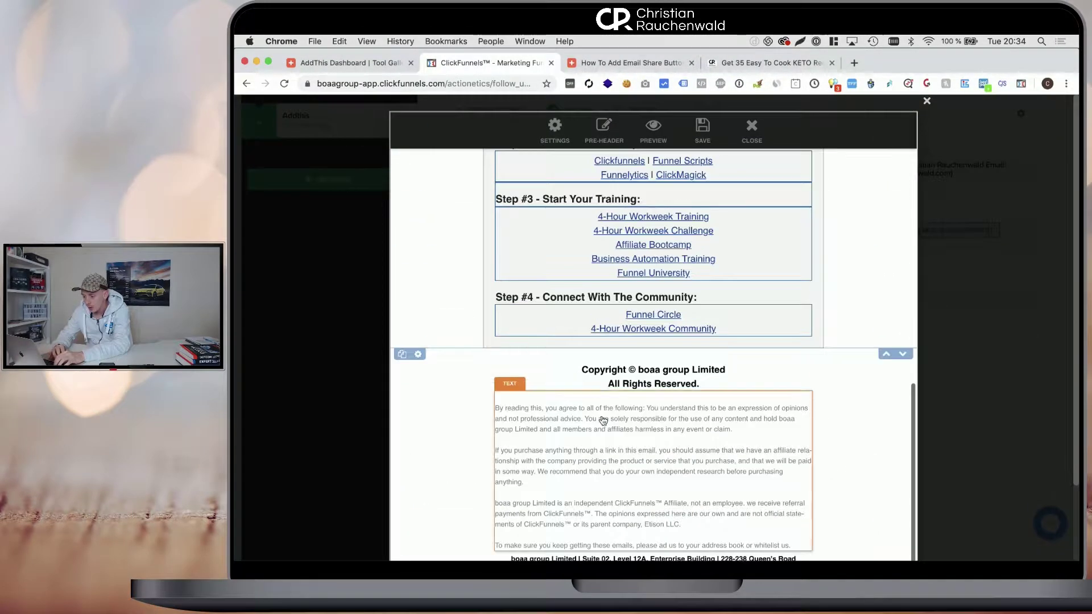
click(636, 517)
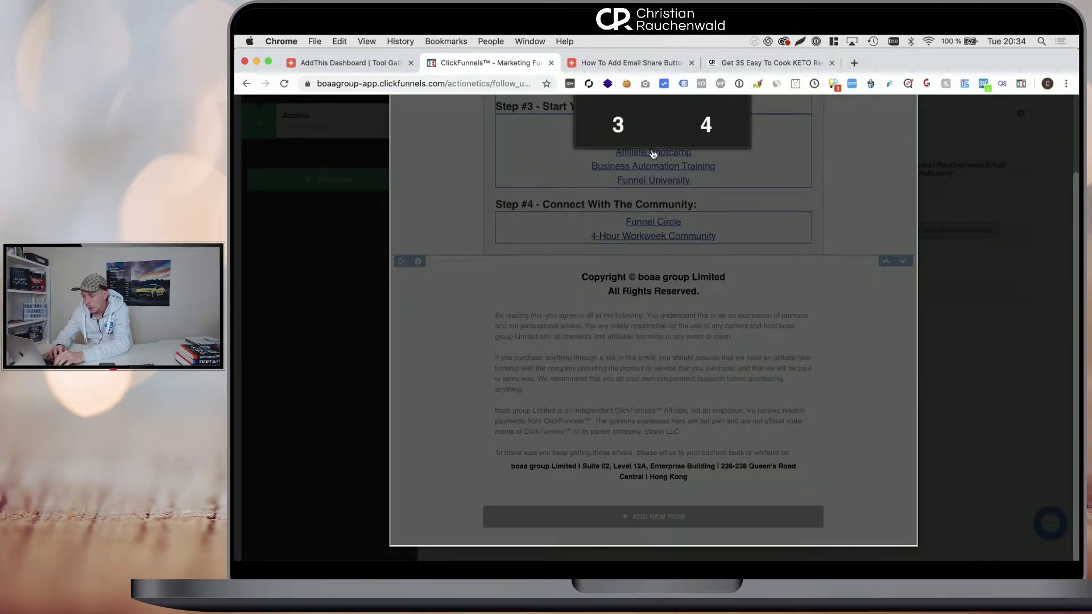
scroll(653, 153, up, 6)
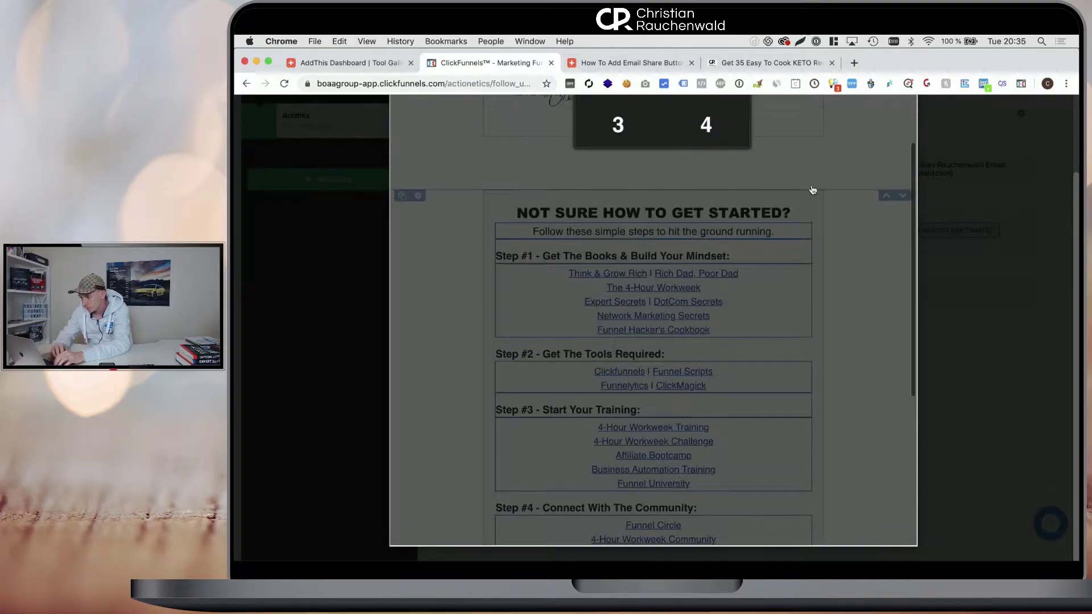
scroll(812, 190, up, 8)
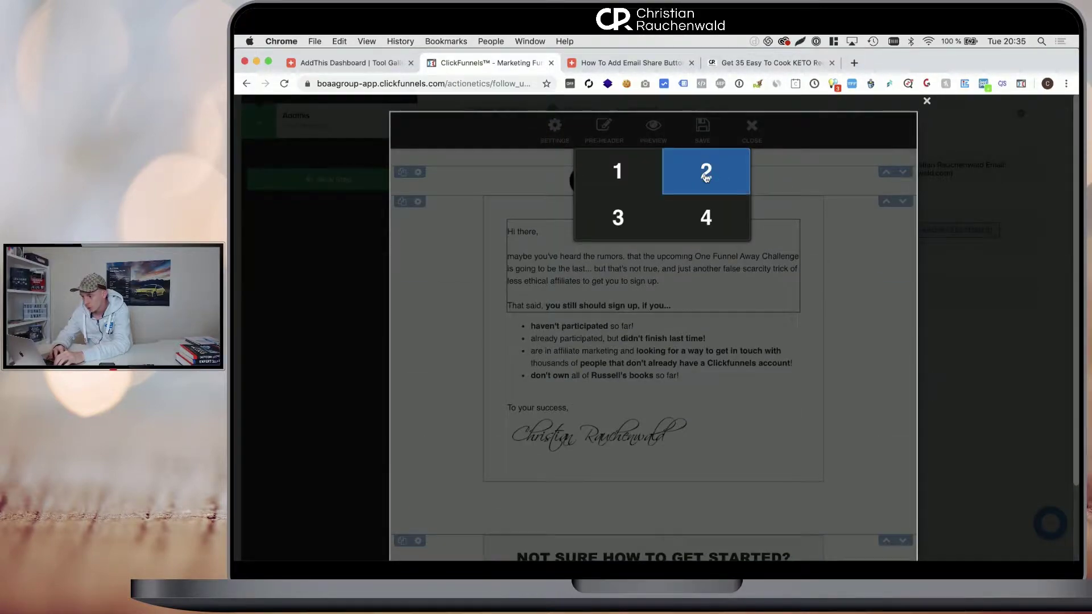
click(705, 176)
scroll(653, 331, down, 10)
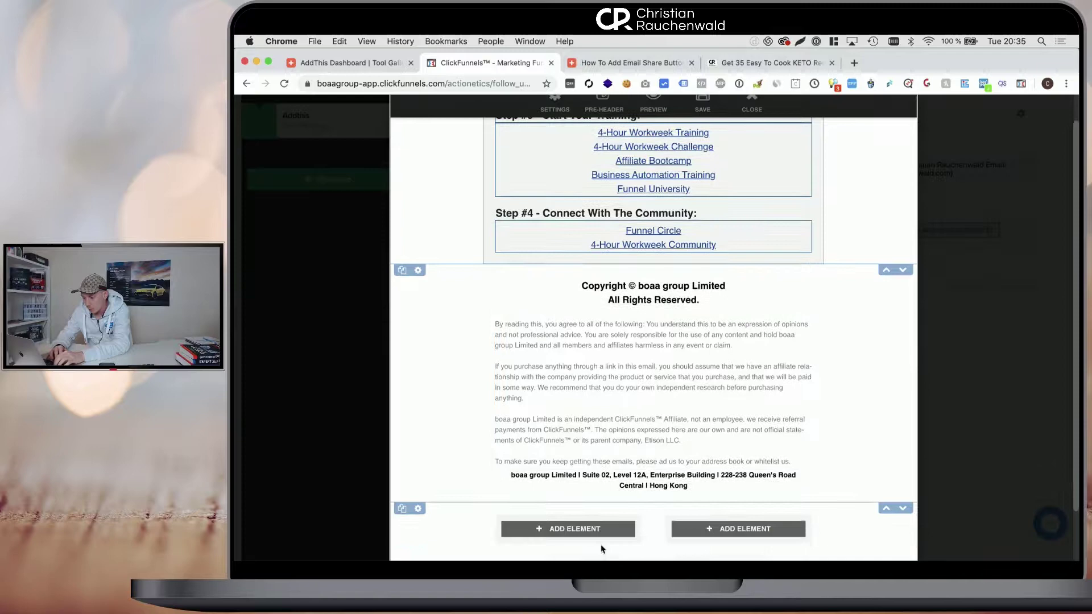
- Insert an image in the left column using the Facebook icon URL, sized 32×32 and centred
click(570, 466)
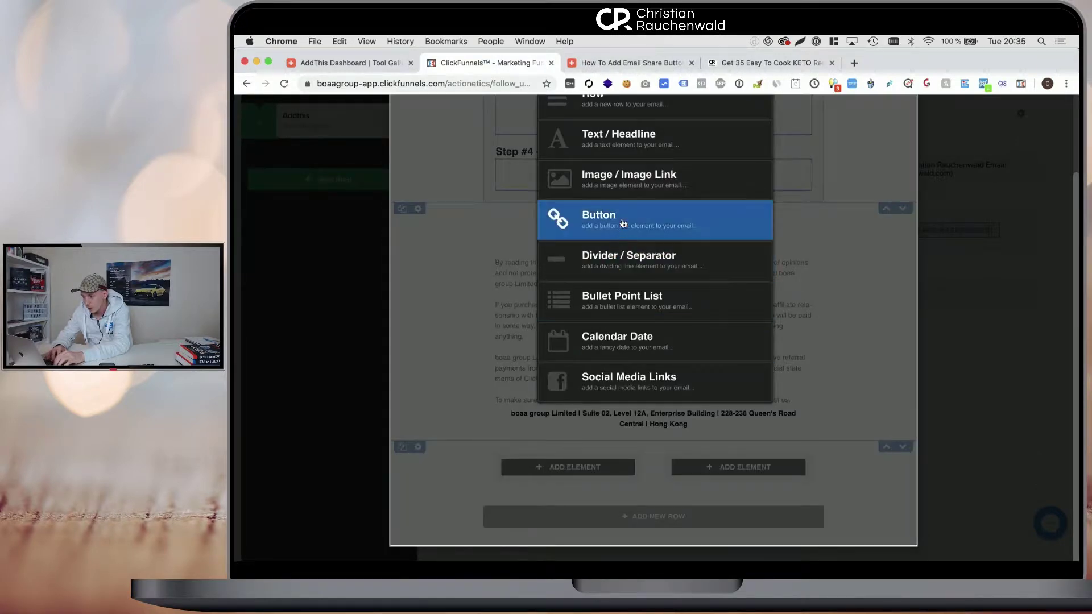
click(624, 192)
click(575, 480)
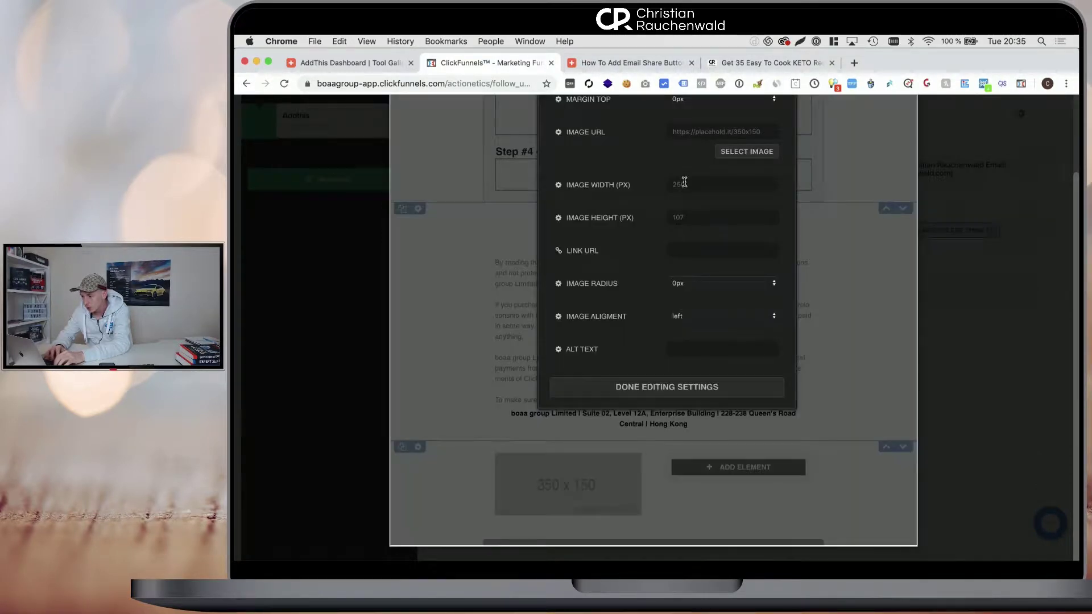
key(super+a)
key(super+v)
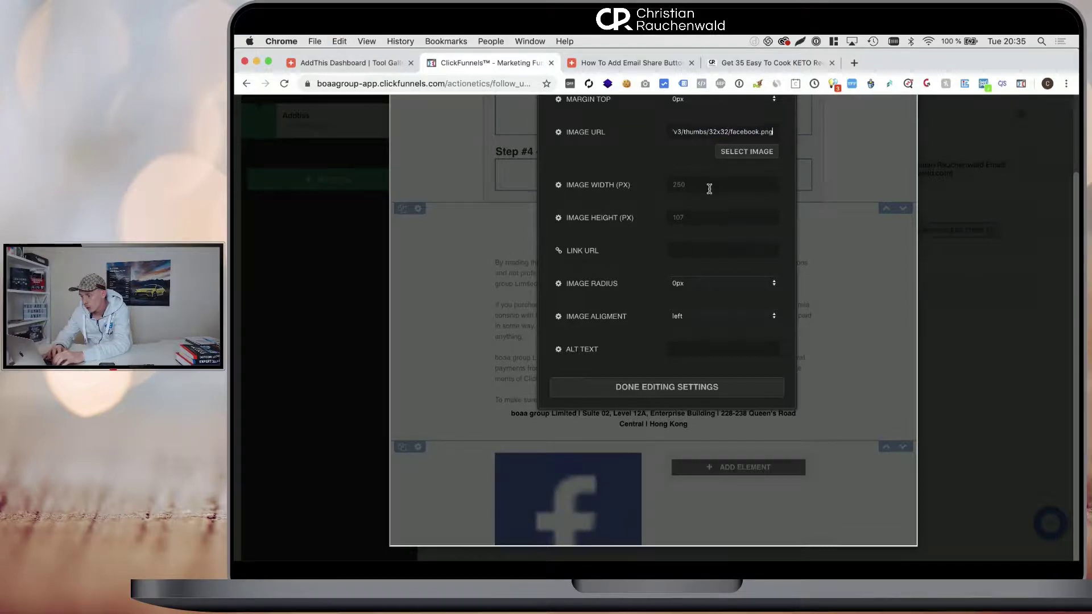
drag(709, 187, 610, 186)
text(32)
key(Tab)
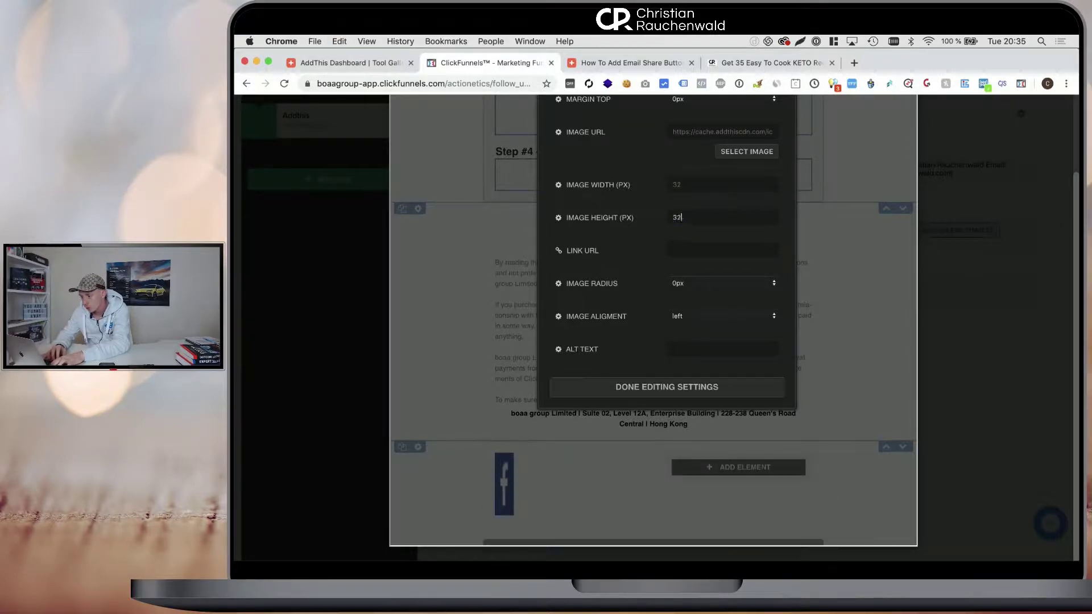
click(742, 316)
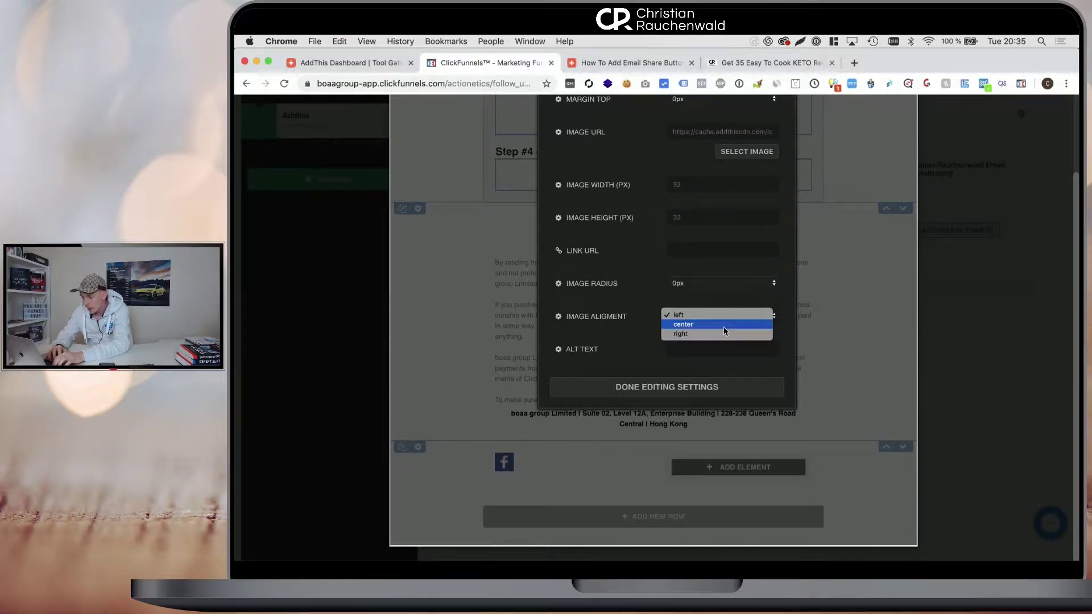
click(724, 325)
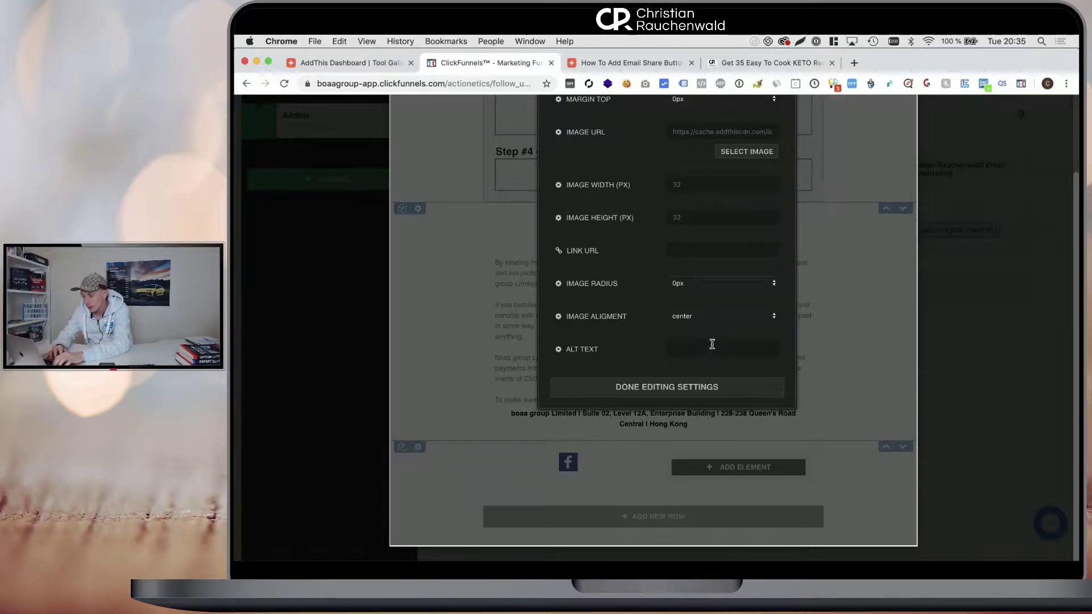
- Link the Facebook icon to the AddThis Facebook share URL from the TextMate notes
key(ctrl+Up)
click(732, 438)
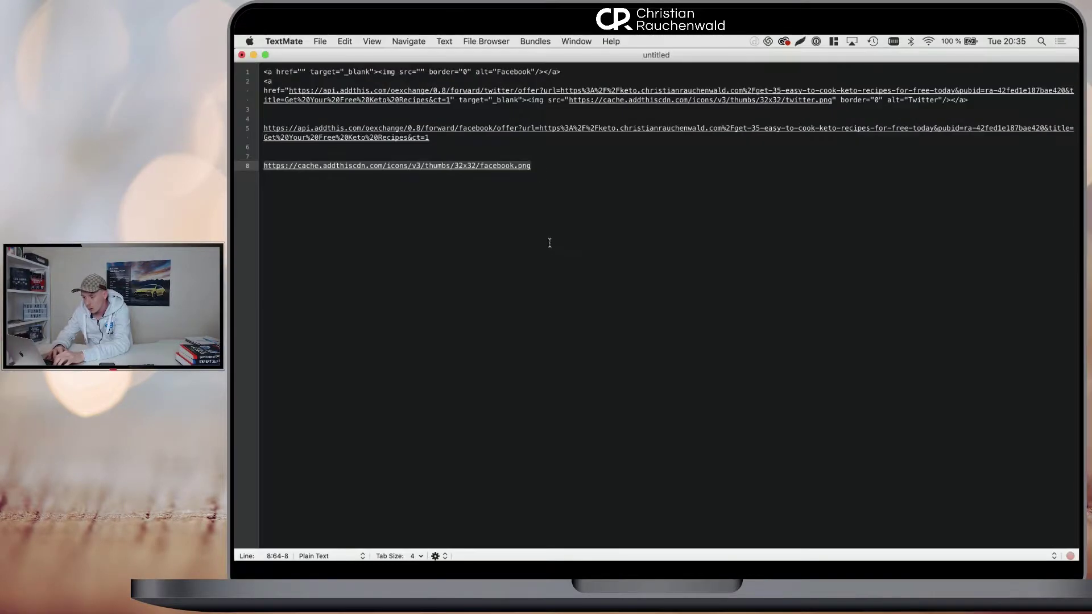
drag(440, 138, 261, 124)
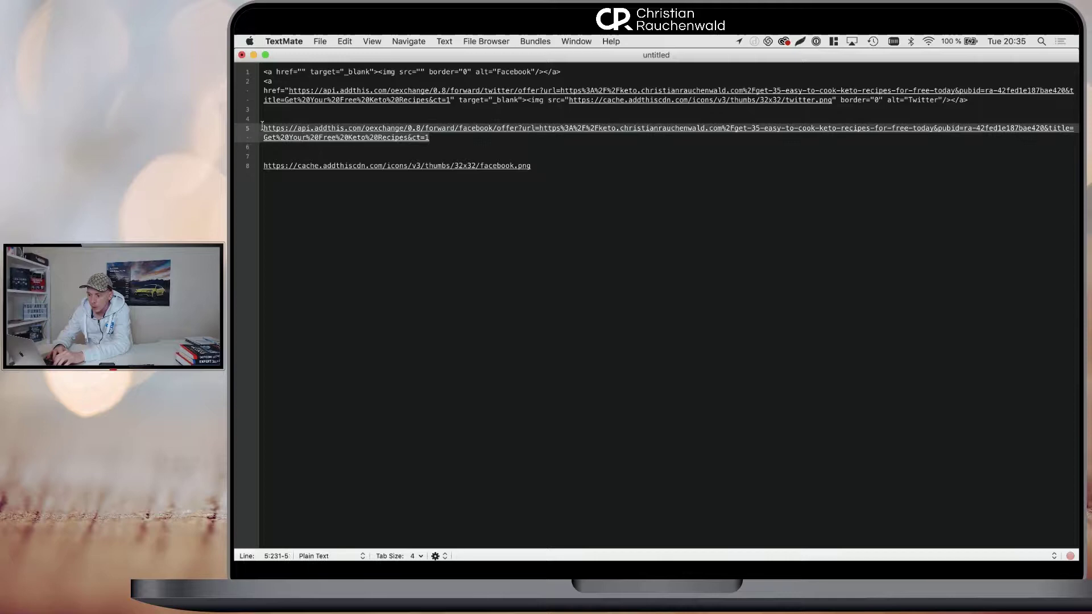
key(ctrl+Up)
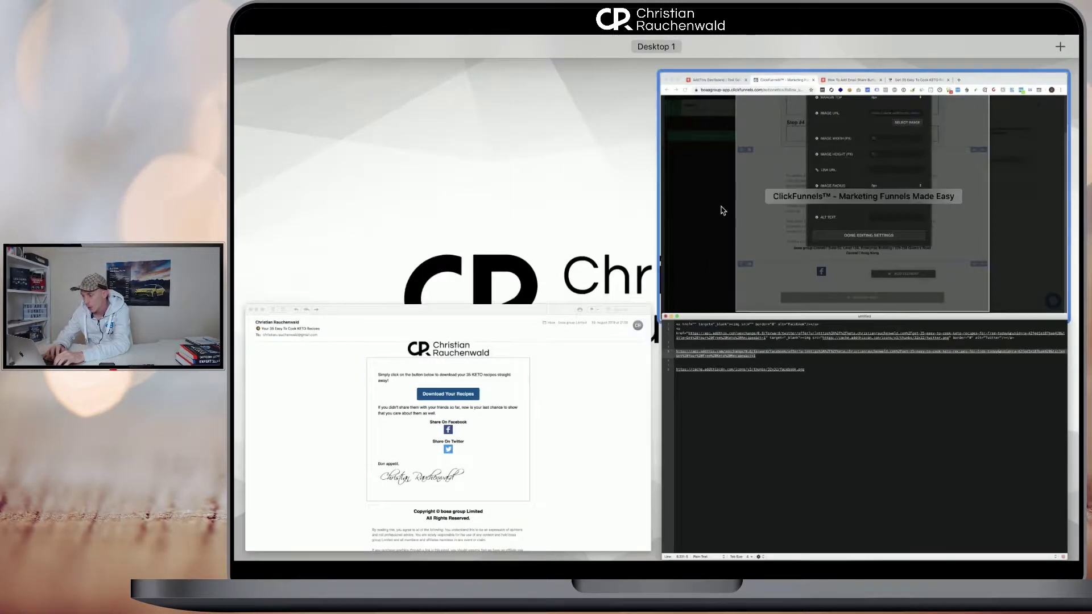
click(721, 207)
click(701, 250)
key(super+v)
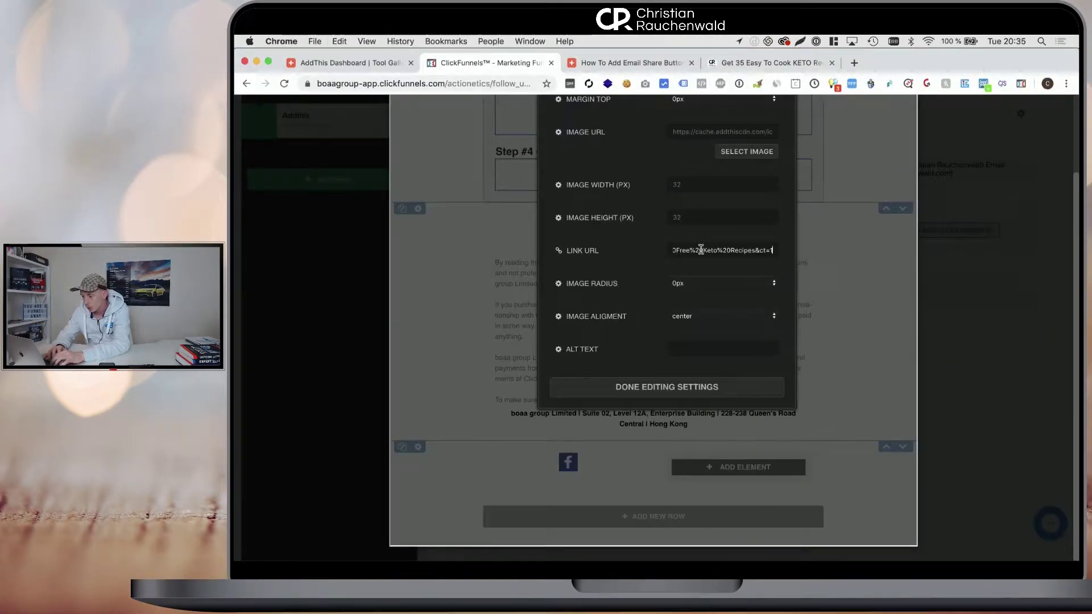
click(661, 392)
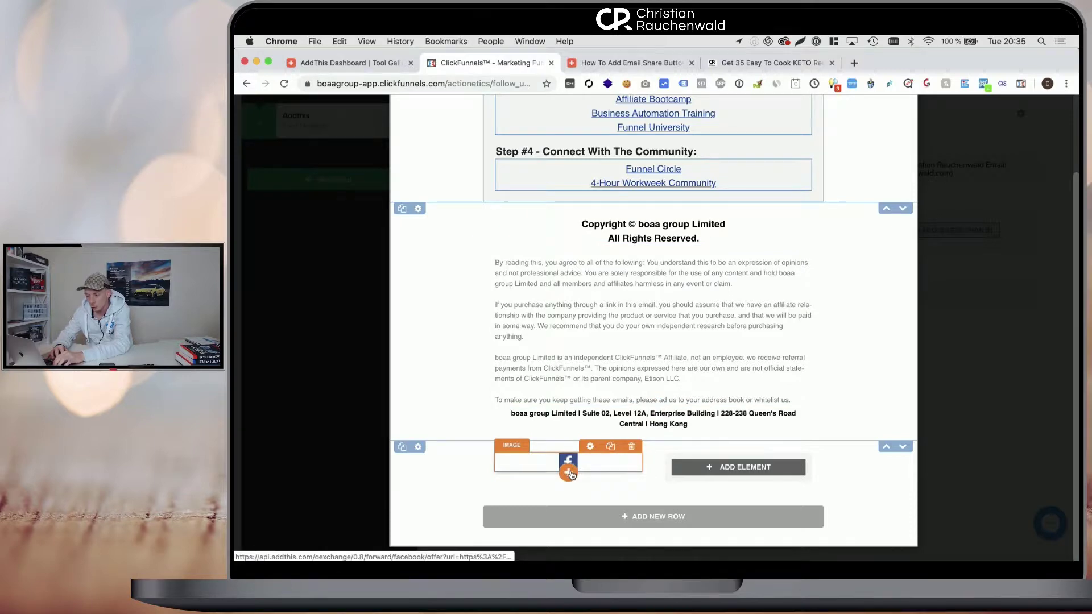
- Insert a text element under the Facebook icon reading 'Share On Facebook'
click(568, 471)
click(660, 453)
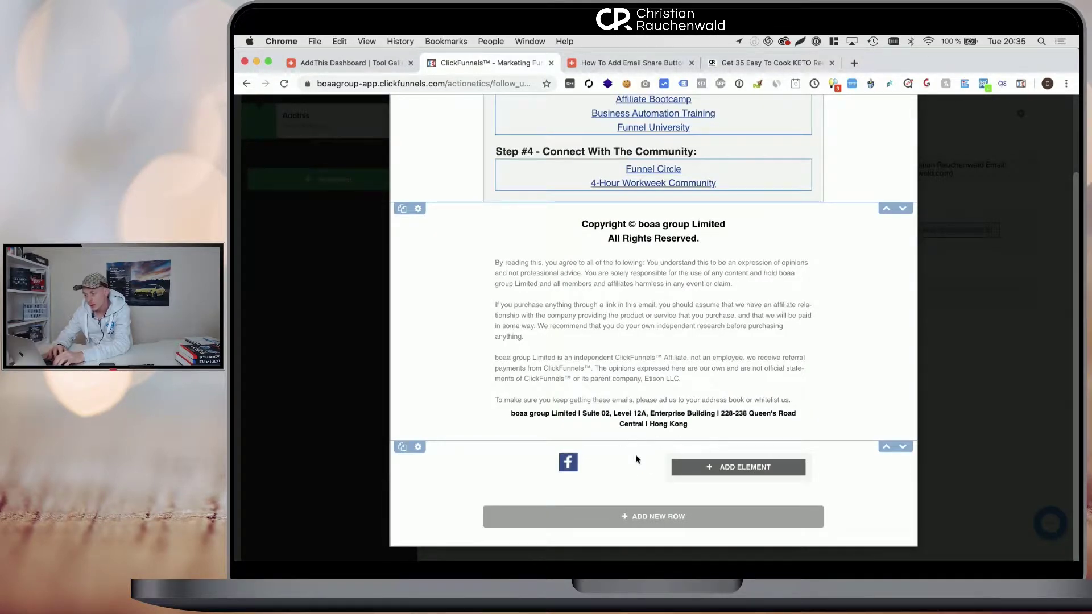
click(568, 472)
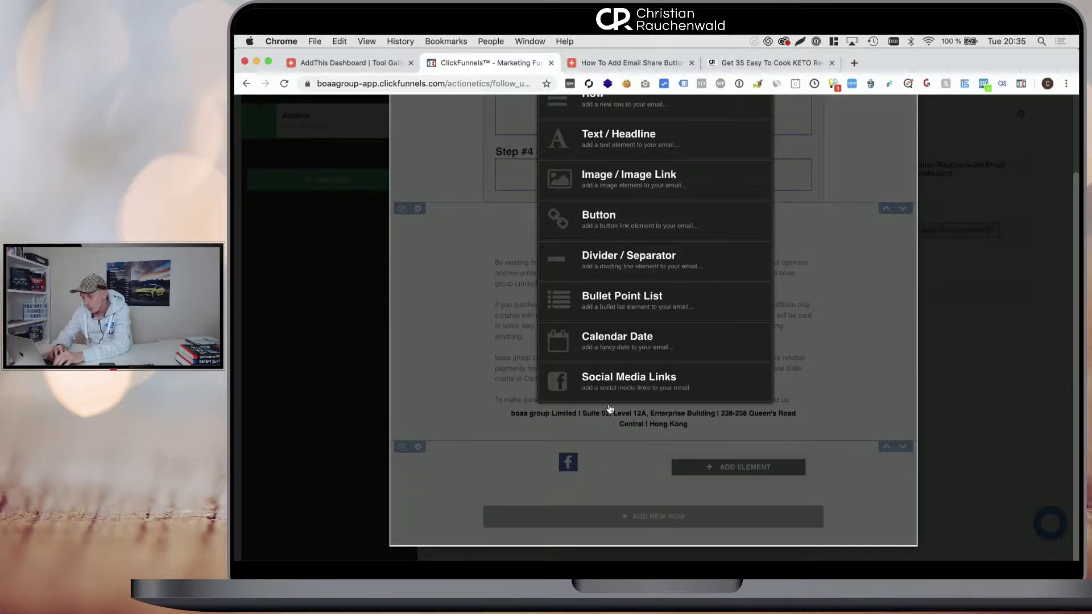
click(629, 140)
scroll(562, 478, up, 1)
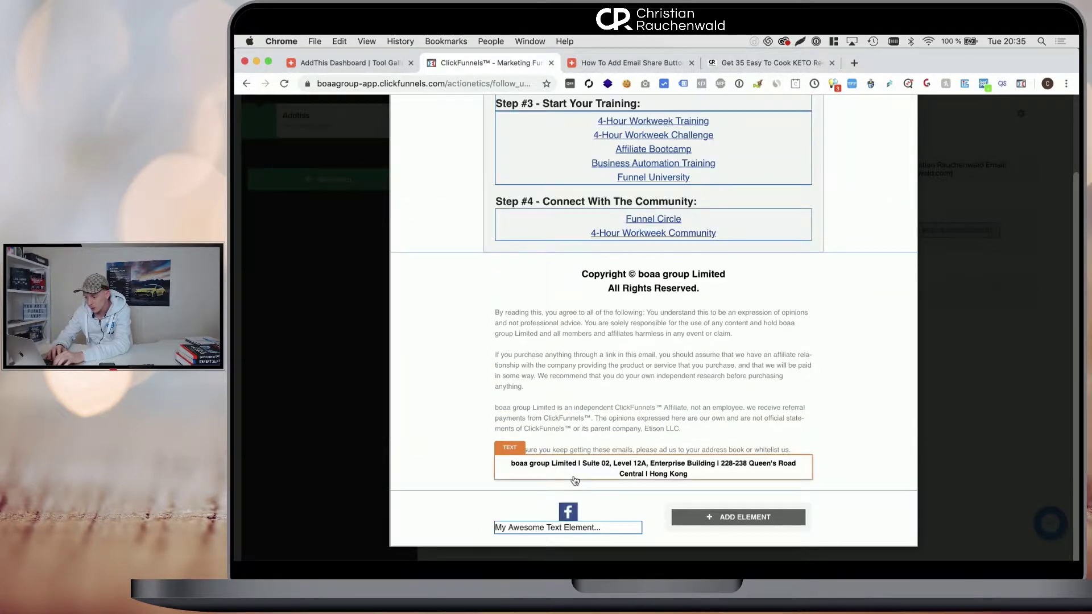
click(534, 527)
text(Sh)
key(super+a)
text(Sh)
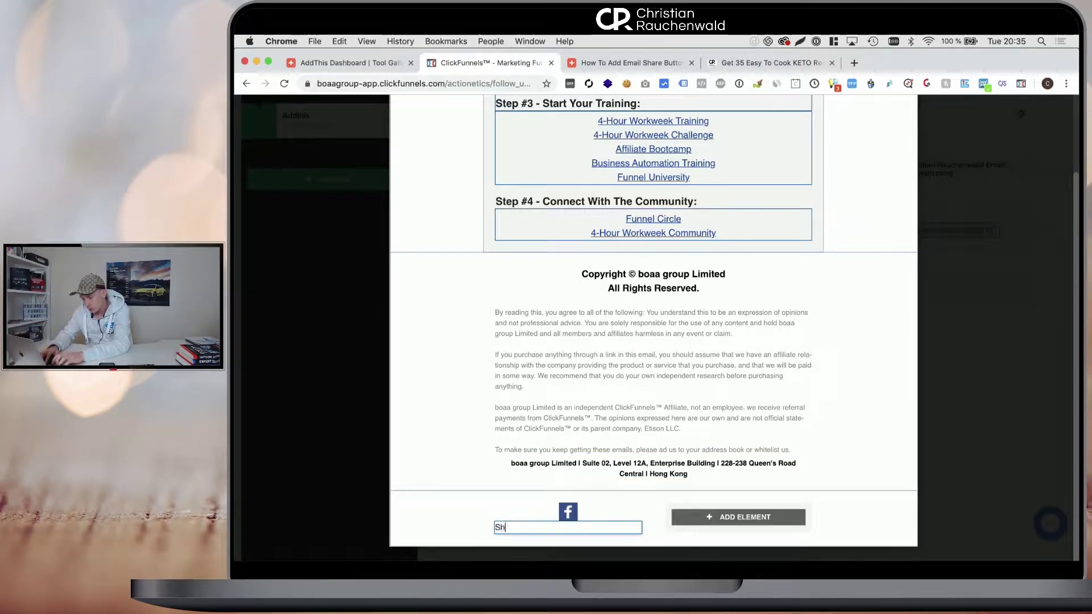
text(are On Faceboo)
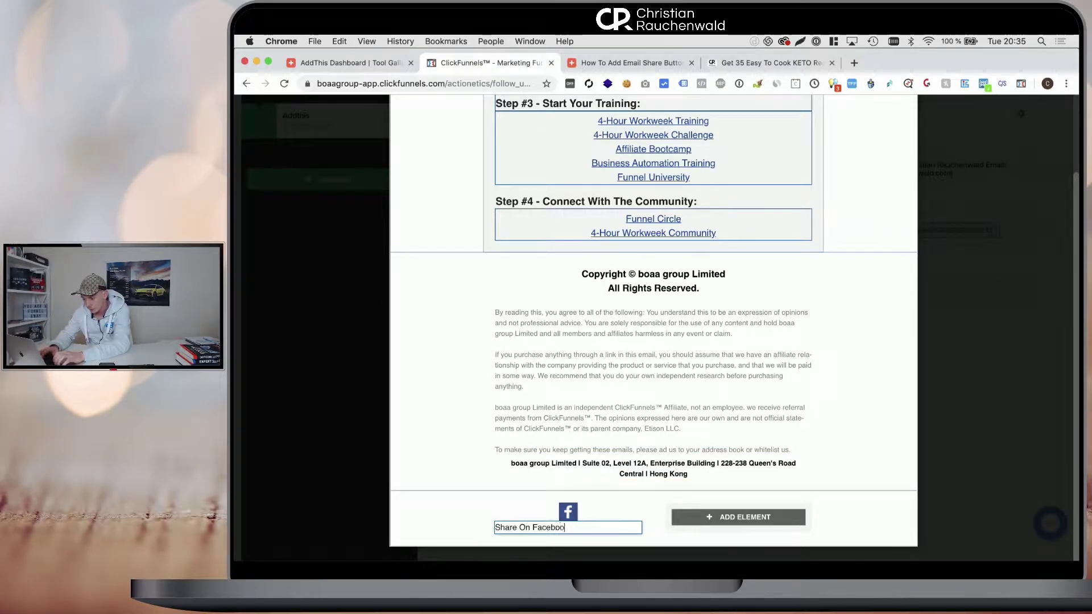
text(k)
scroll(502, 266, up, 1)
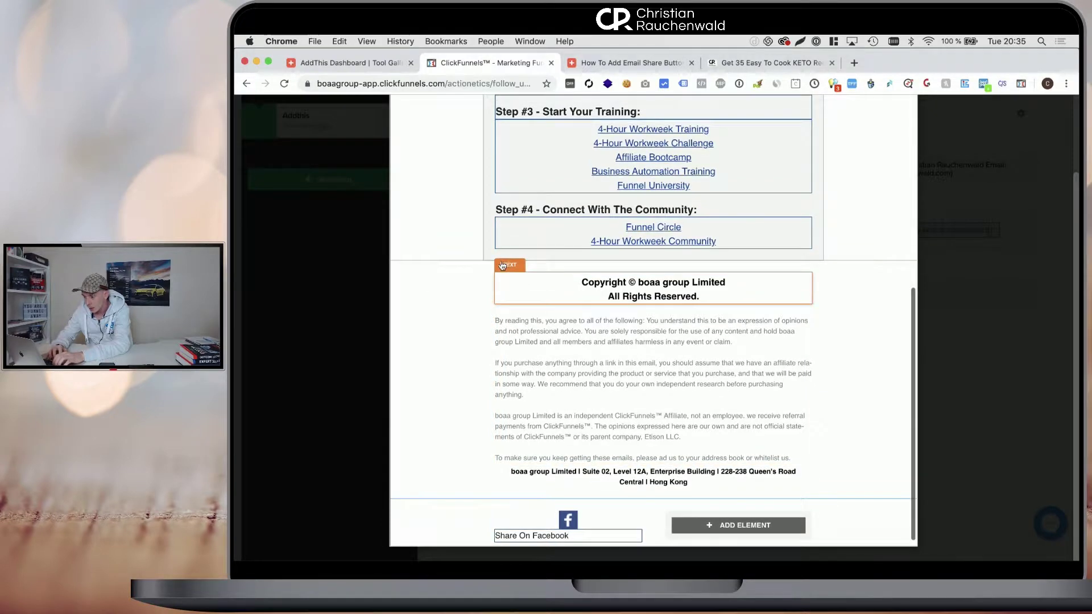
scroll(503, 265, up, 3)
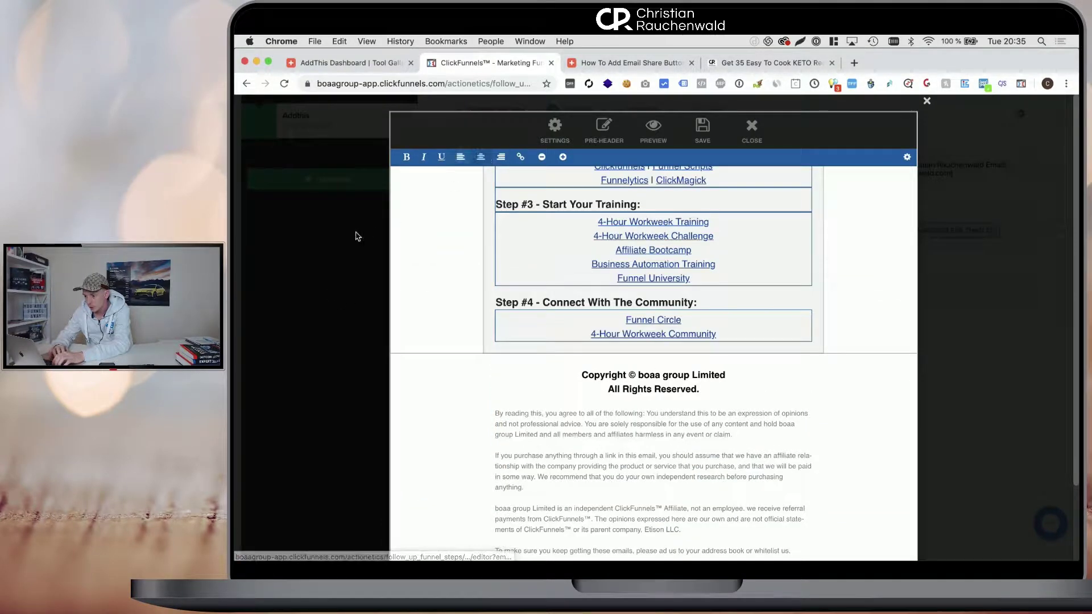
scroll(357, 236, down, 3)
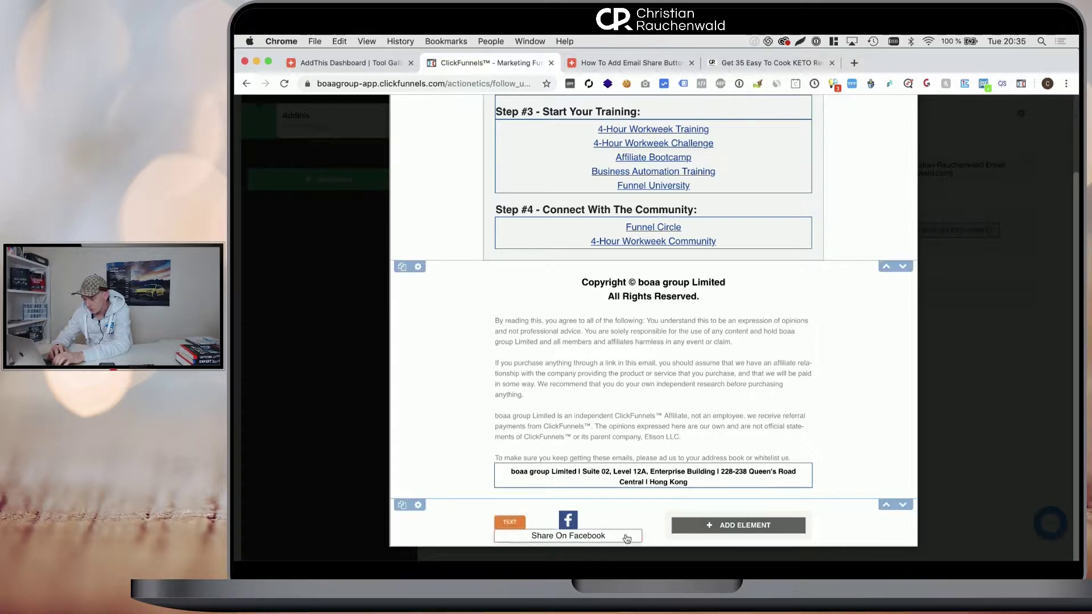
- Drag the 'Share On Facebook' caption above the Facebook icon, leaving the image settings unchanged
drag(626, 538, 575, 509)
scroll(623, 487, down, 2)
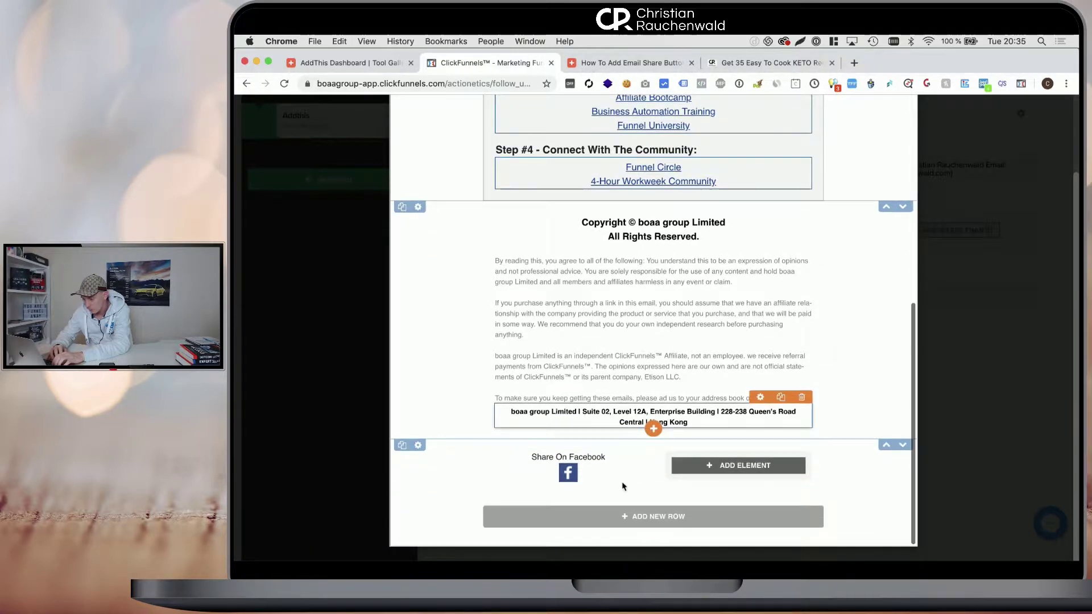
click(569, 473)
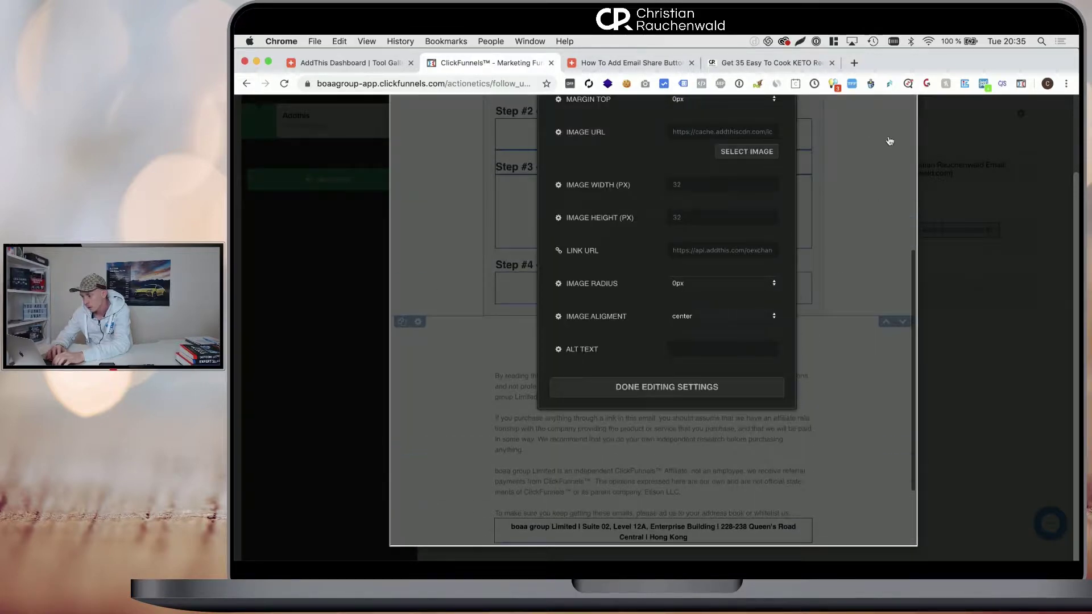
click(767, 194)
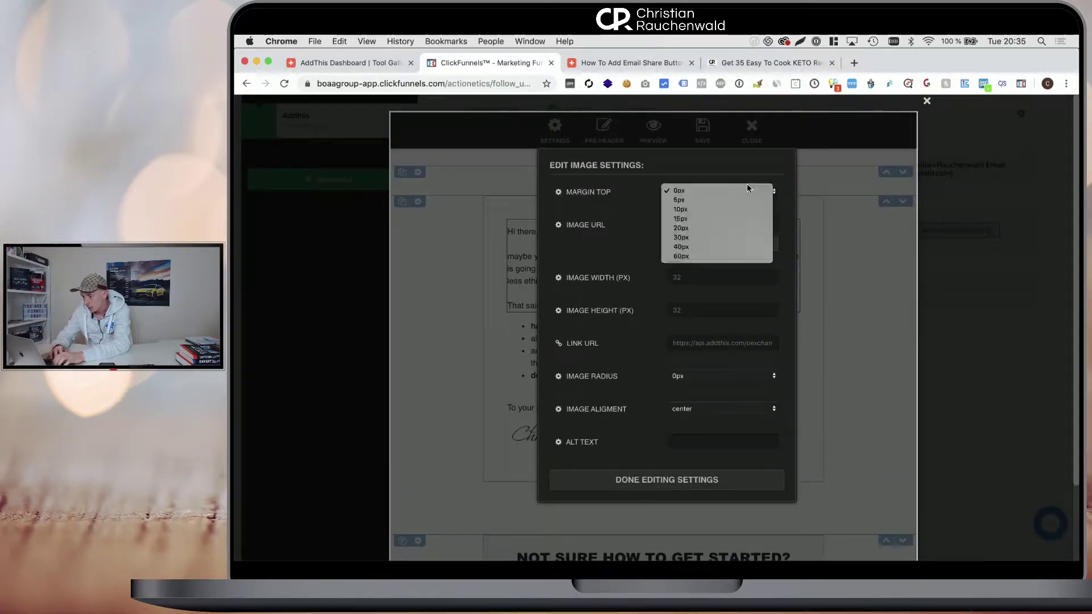
click(851, 235)
scroll(851, 235, down, 10)
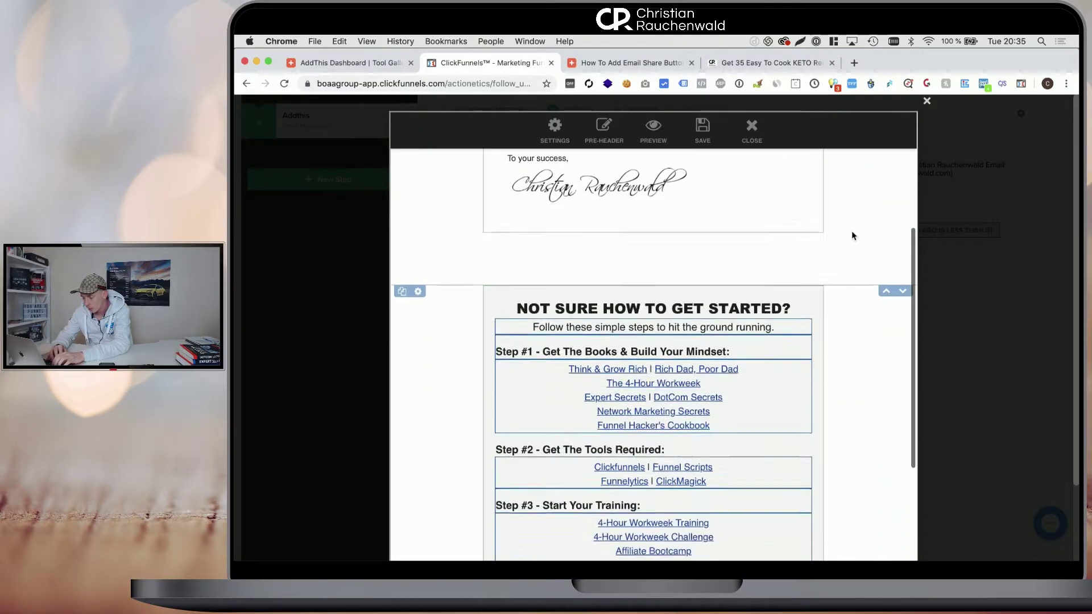
scroll(852, 236, down, 3)
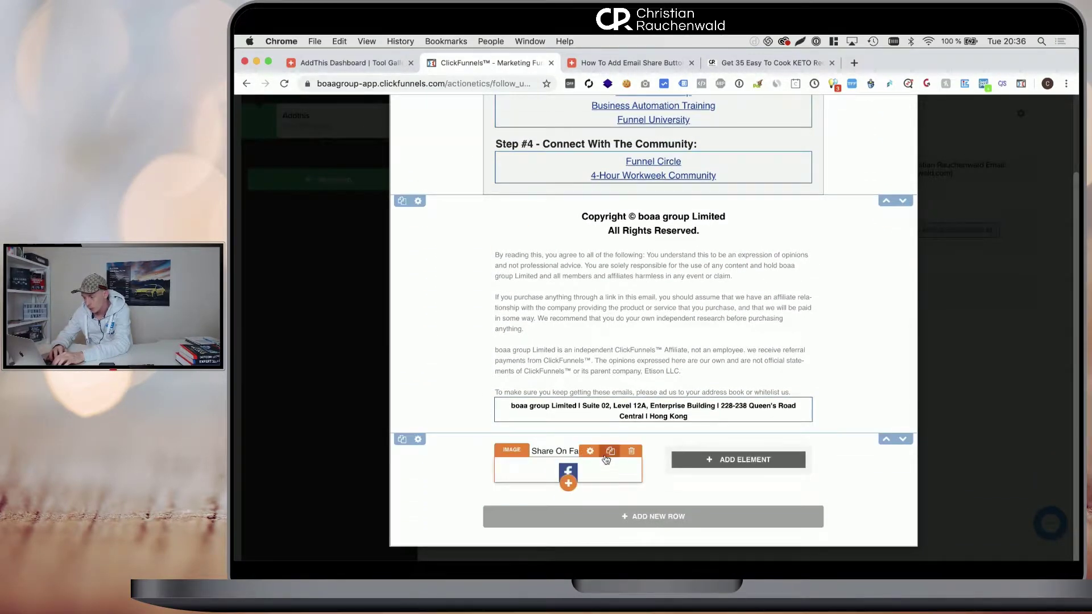
- Duplicate the Facebook icon and its caption into the right column
click(610, 451)
drag(511, 492, 721, 462)
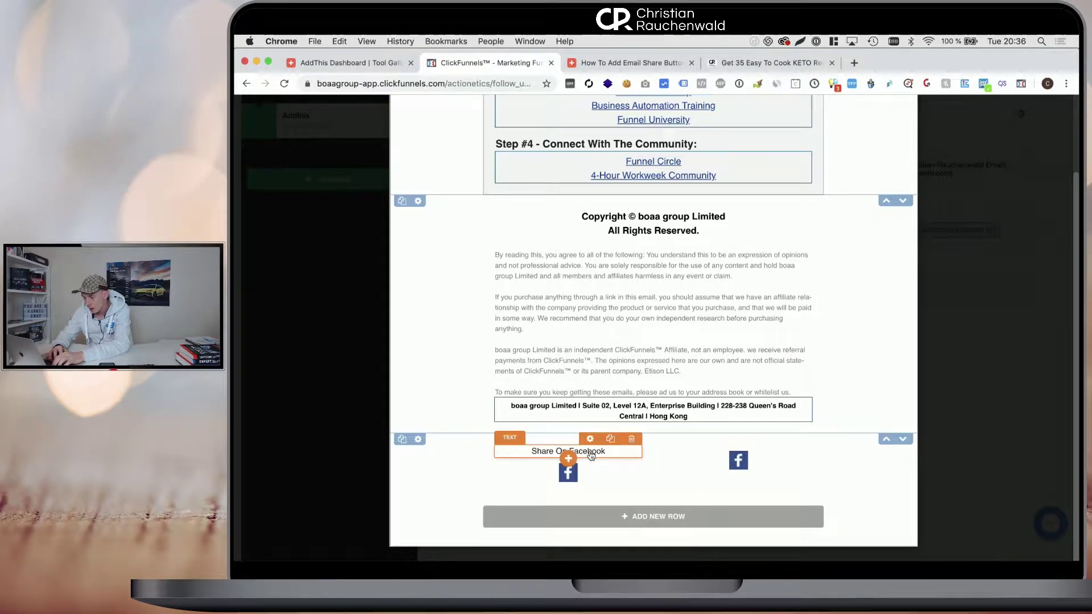
click(610, 438)
drag(508, 447, 741, 446)
- Change the right caption to 'Share On Twitter' and switch to the TextMate notes
scroll(745, 472, up, 1)
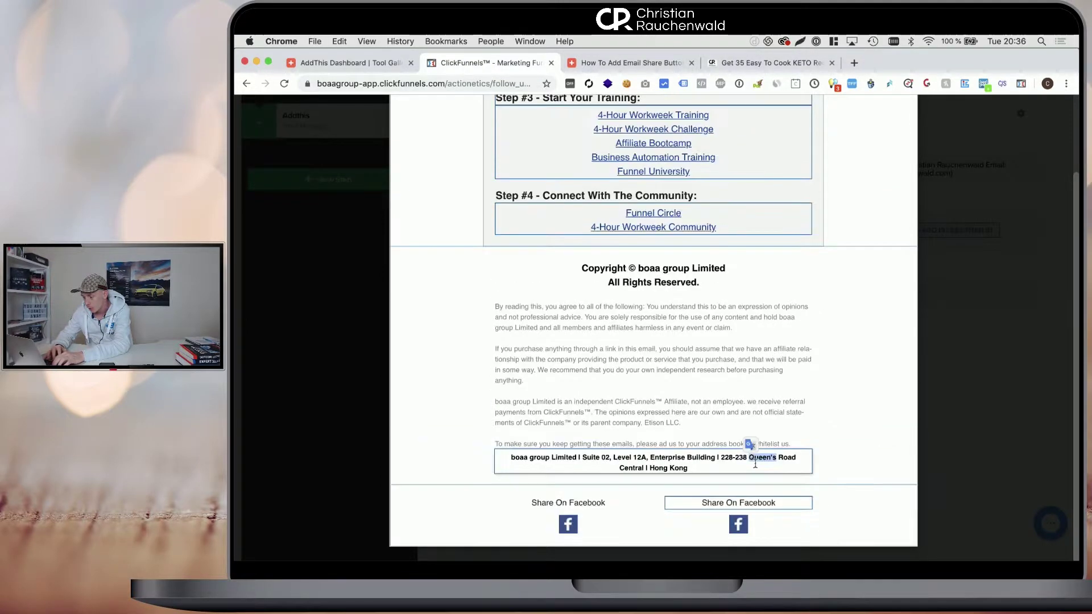
double_click(756, 503)
text(twit)
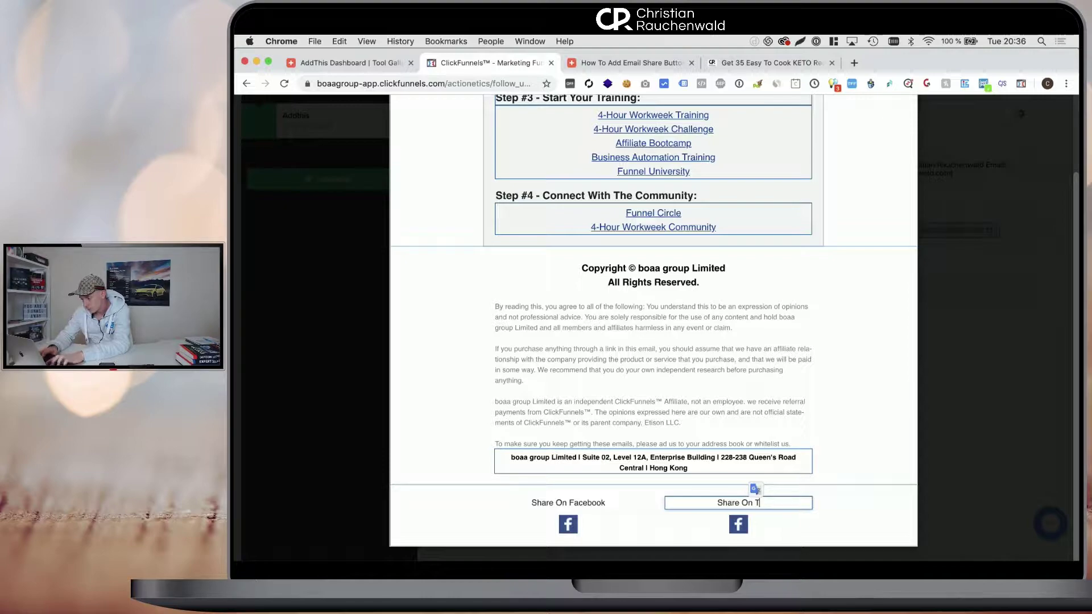
text(ter)
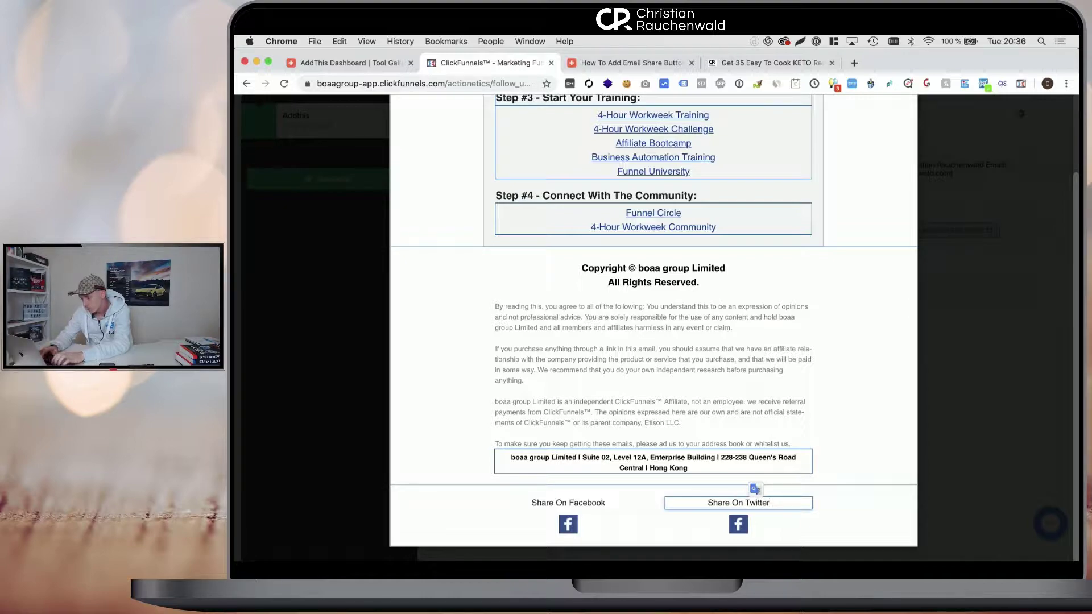
key(ctrl+Up)
- Cut the Twitter share URL from line 2 in TextMate, leaving an empty href, and return to the email editor
click(685, 463)
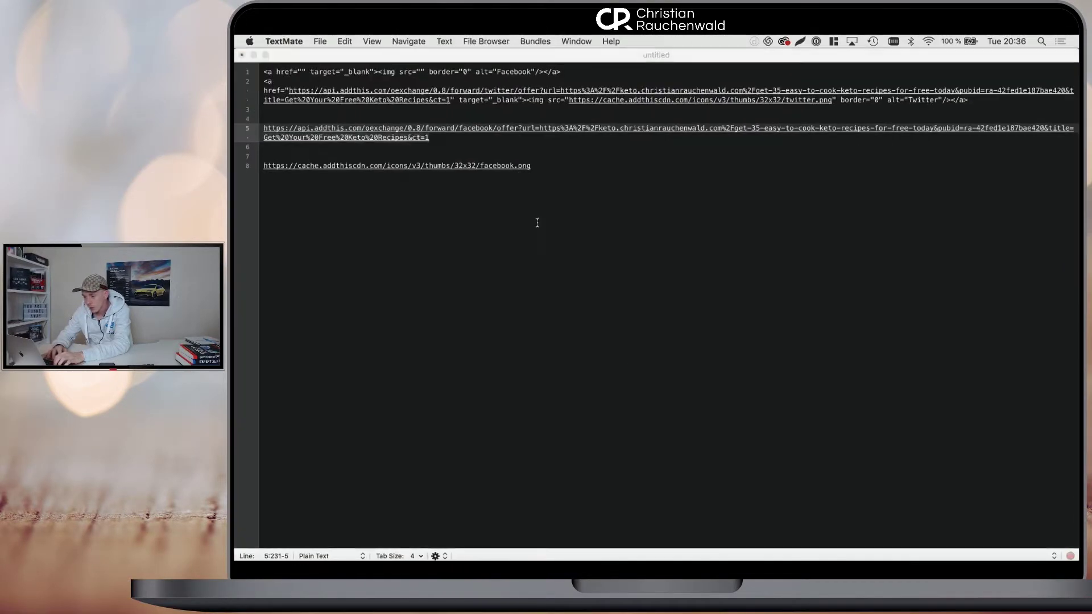
click(328, 114)
drag(290, 89, 450, 101)
key(super+x)
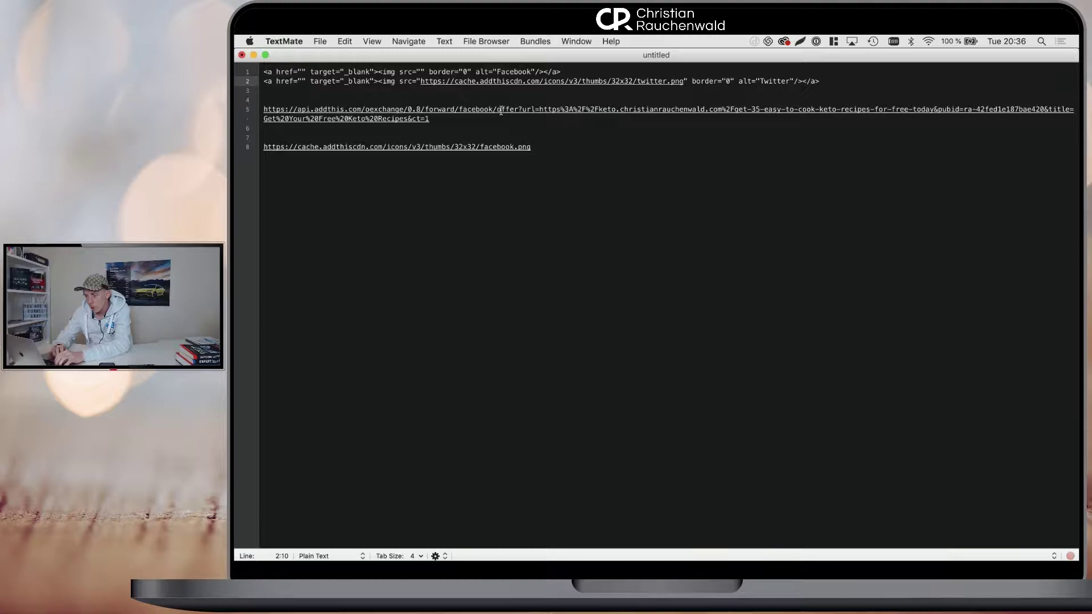
key(ctrl+Up)
click(674, 302)
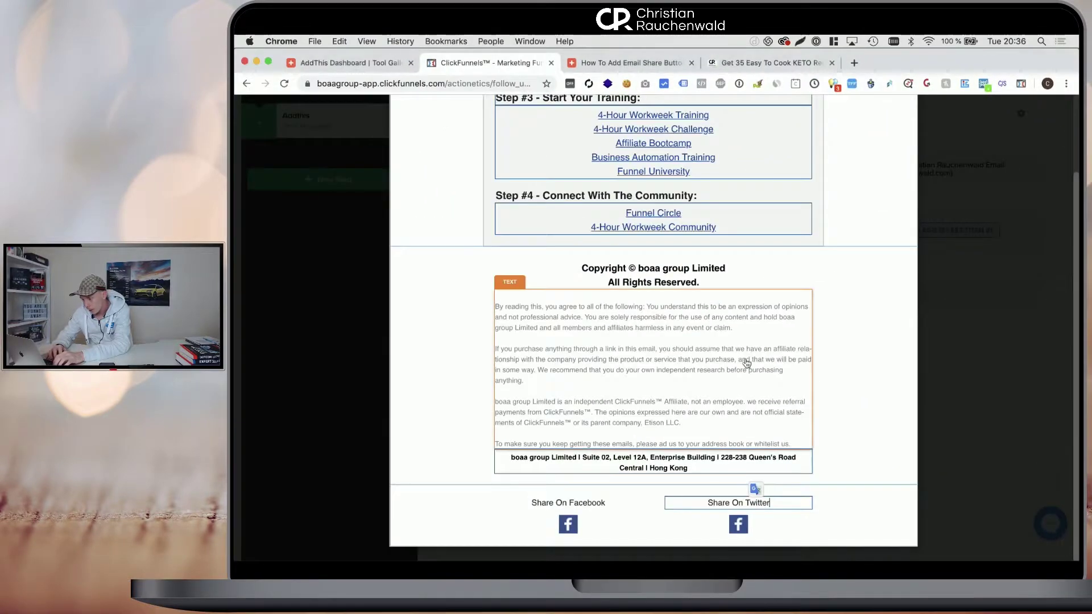
- Replace the LINK URL of the image under Share On Twitter with the Twitter share URL
click(738, 526)
click(698, 250)
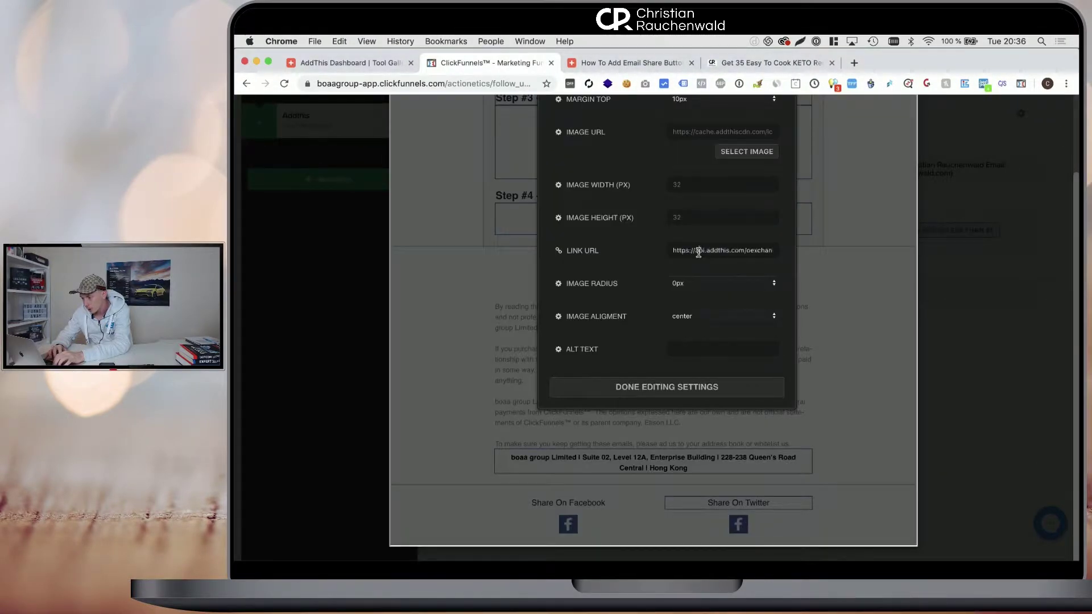
key(super+a)
key(super+v)
- Set the image's IMAGE URL to the twitter.png URL from TextMate and confirm the settings
key(ctrl+Up)
click(736, 407)
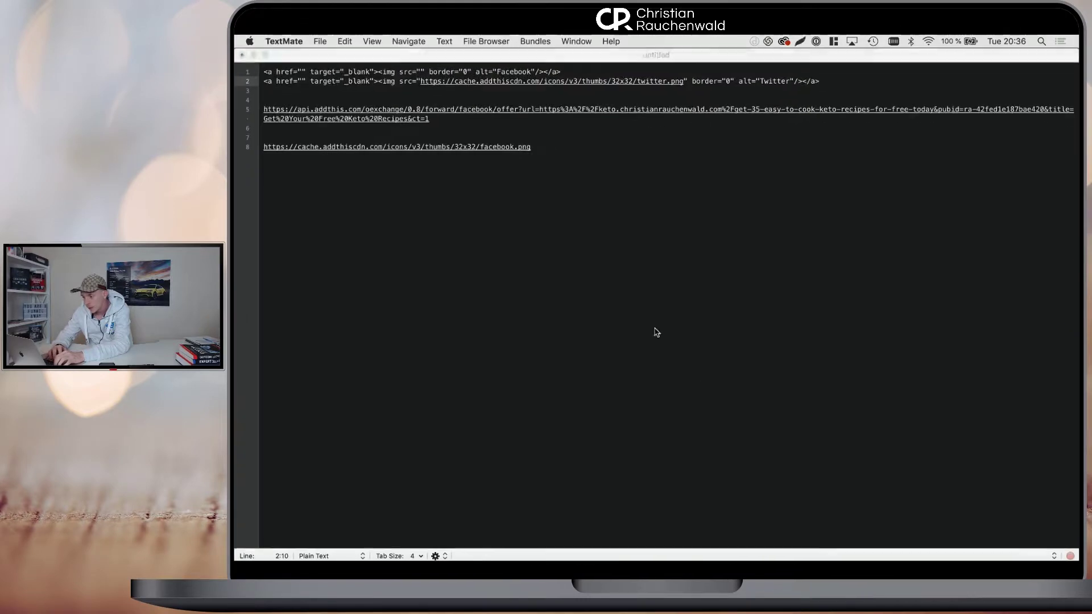
drag(422, 80, 682, 75)
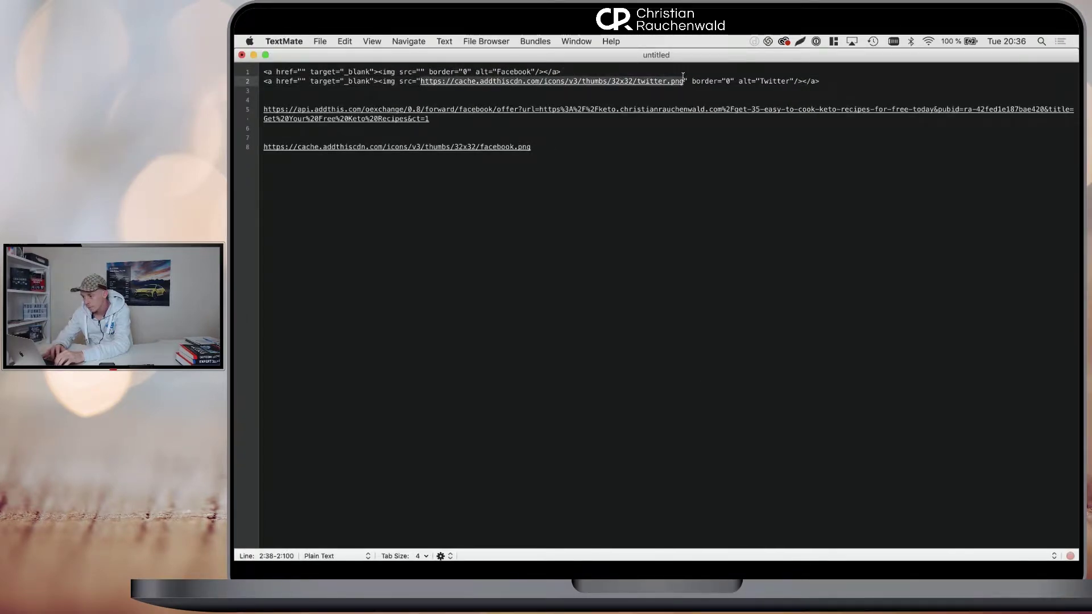
key(ctrl+Up)
click(712, 185)
click(695, 127)
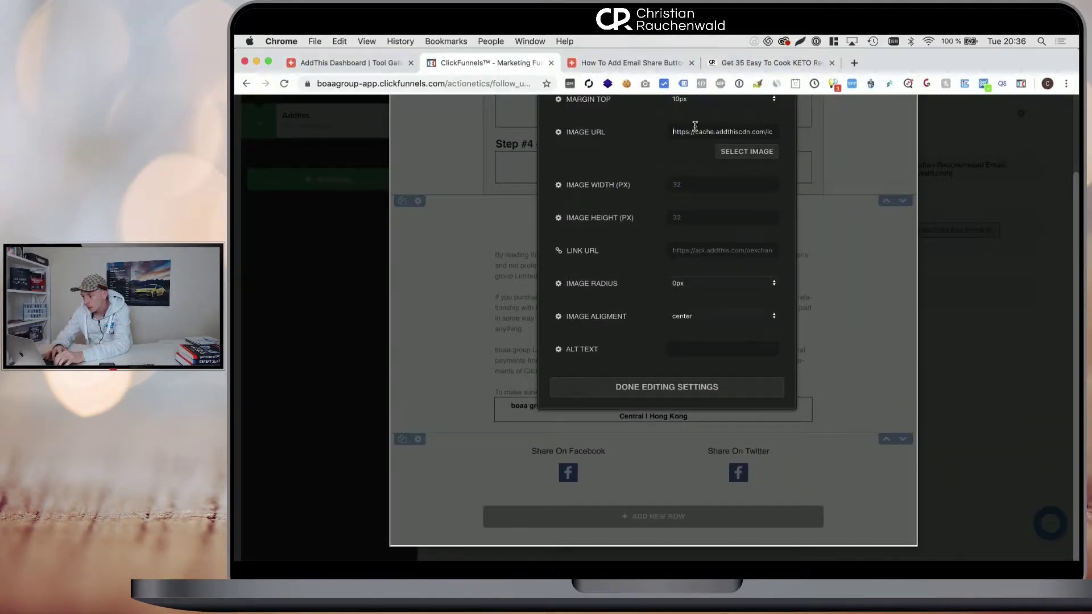
key(super+a)
key(super+v)
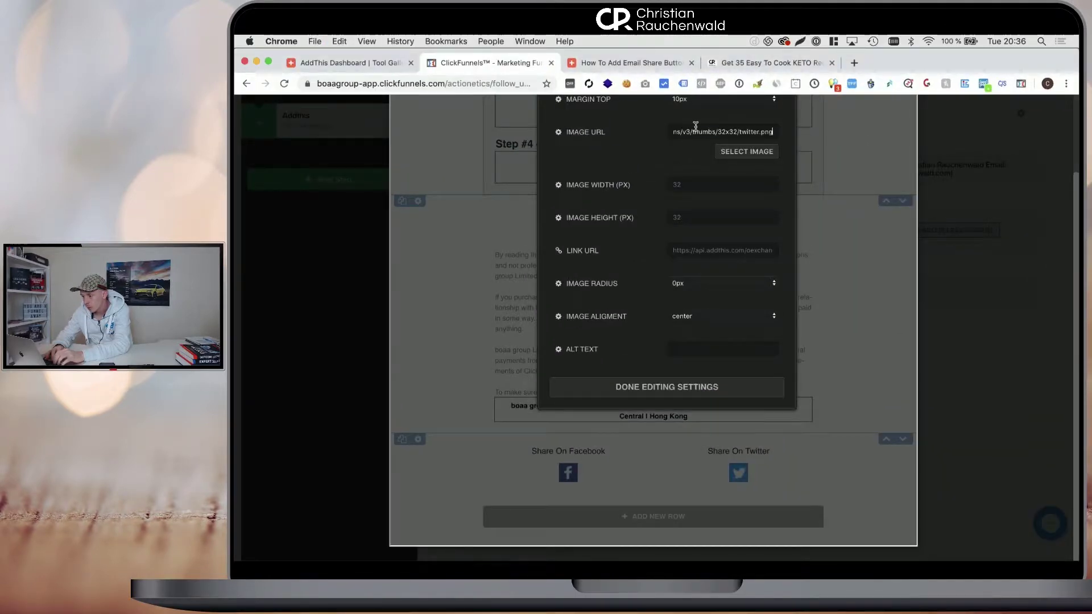
click(660, 391)
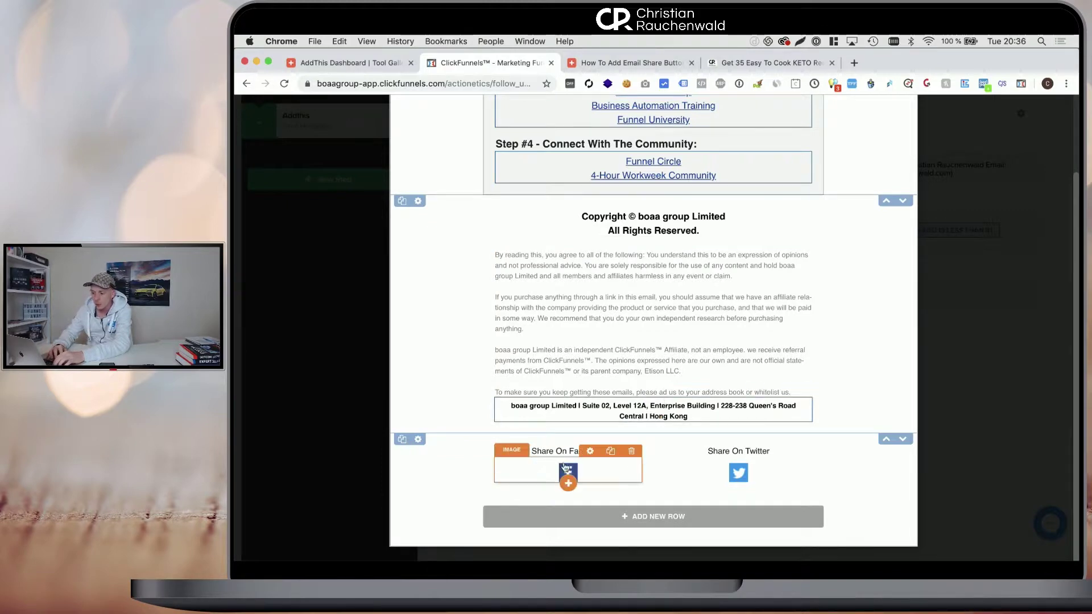
- Save and close the edited email
scroll(749, 297, up, 20)
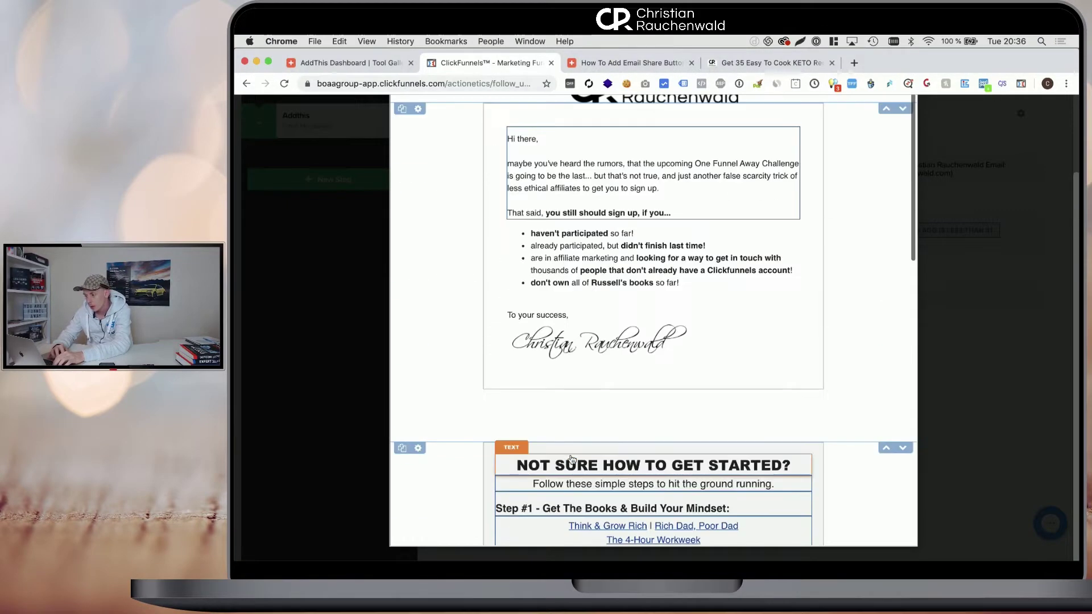
click(702, 128)
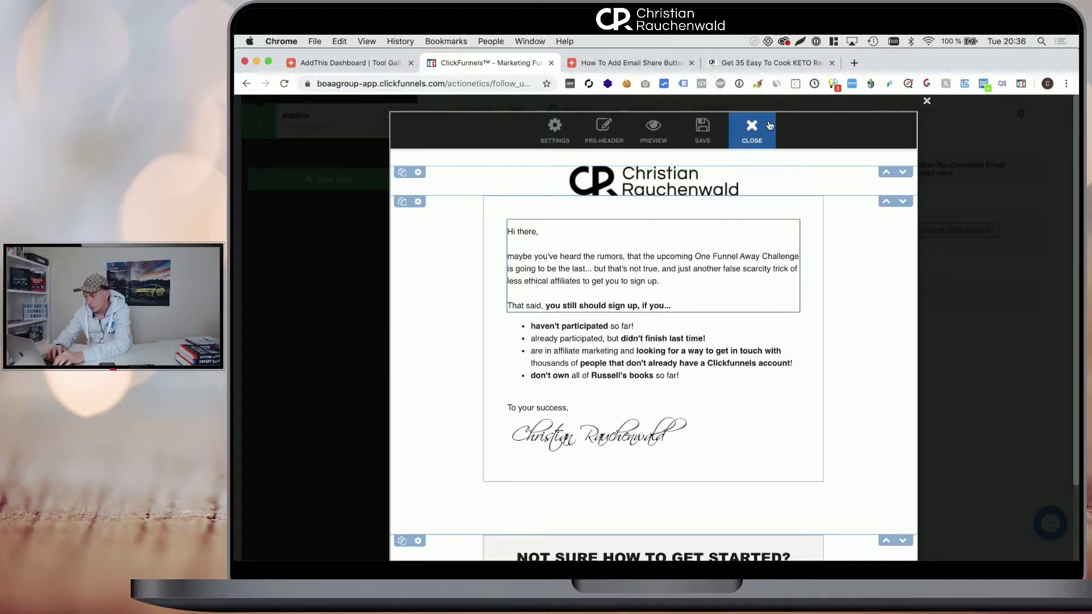
click(751, 130)
- Advance through the message and schedule steps to the review page and send a test email
scroll(691, 257, down, 3)
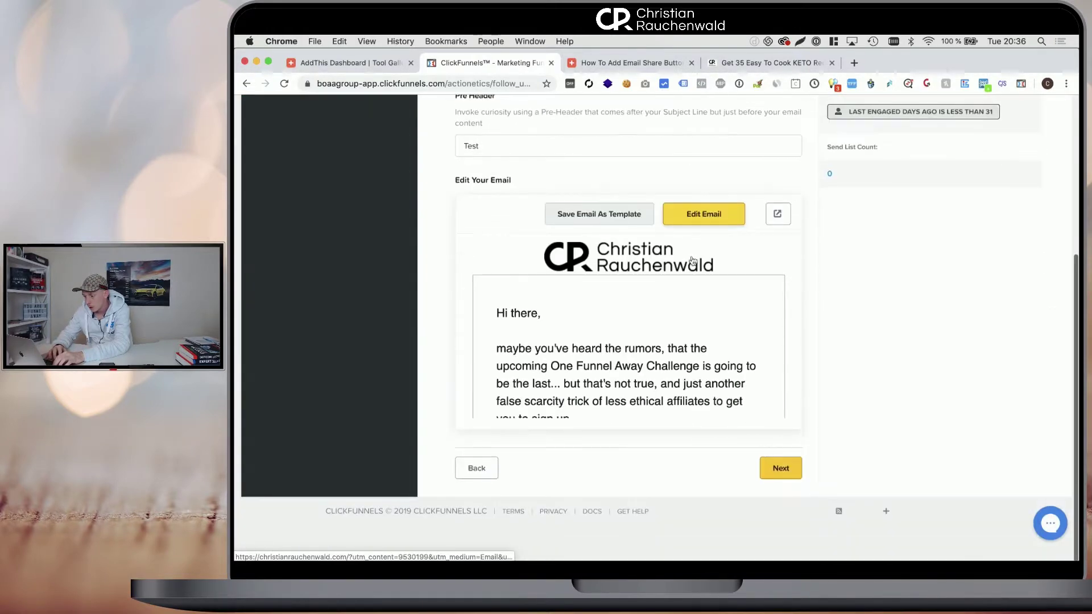
click(780, 466)
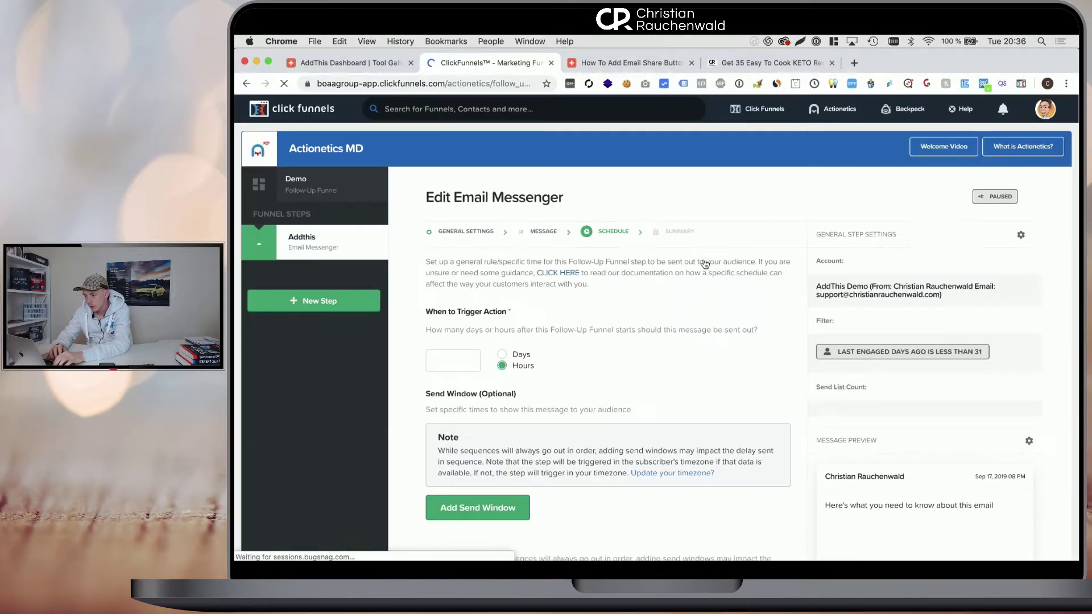
scroll(705, 264, down, 5)
click(755, 472)
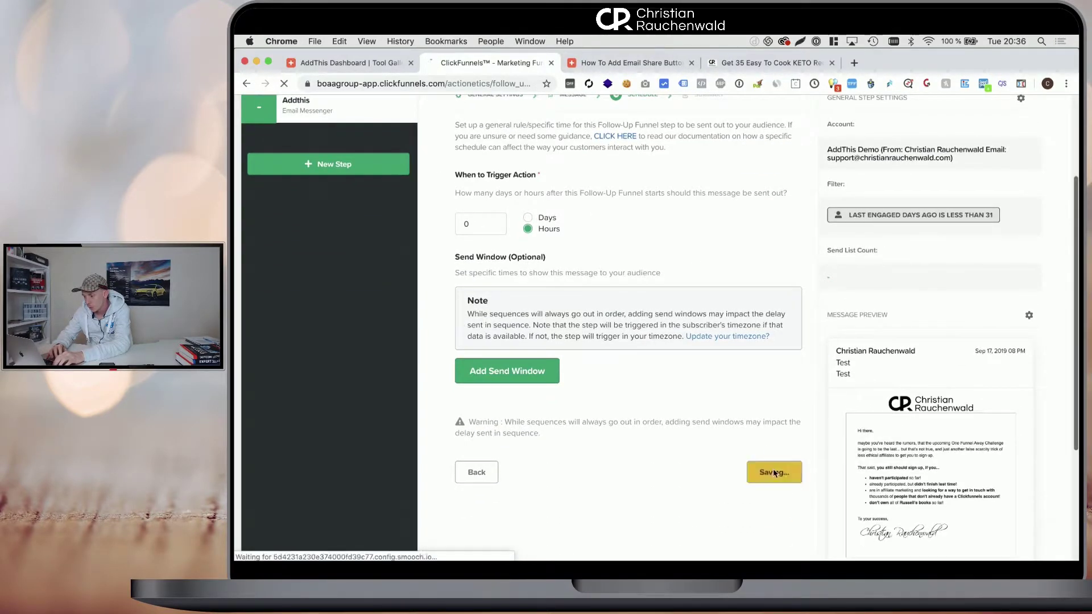
scroll(795, 283, down, 3)
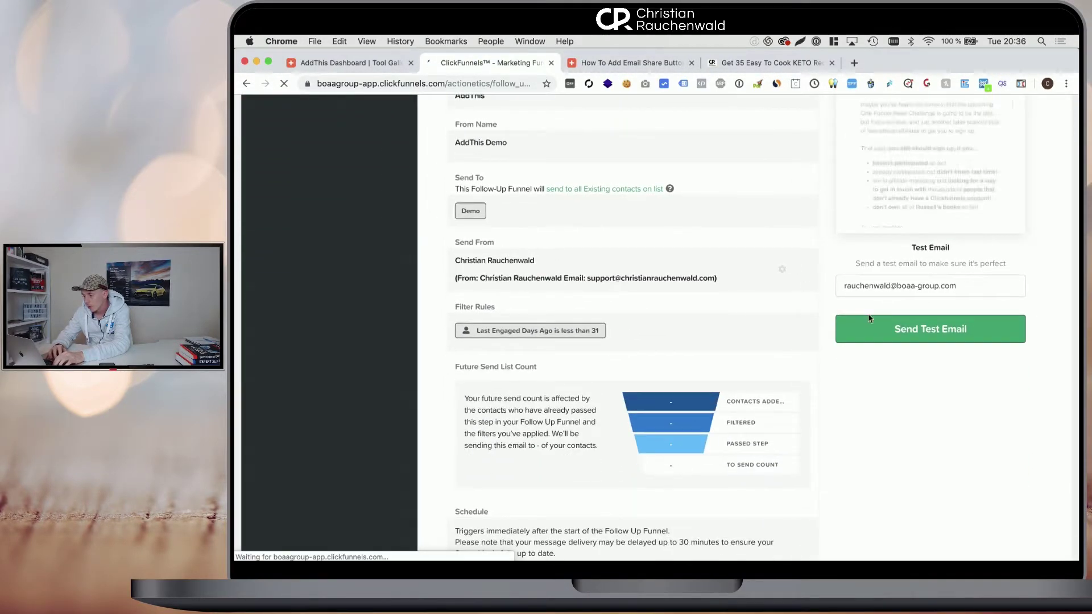
click(882, 329)
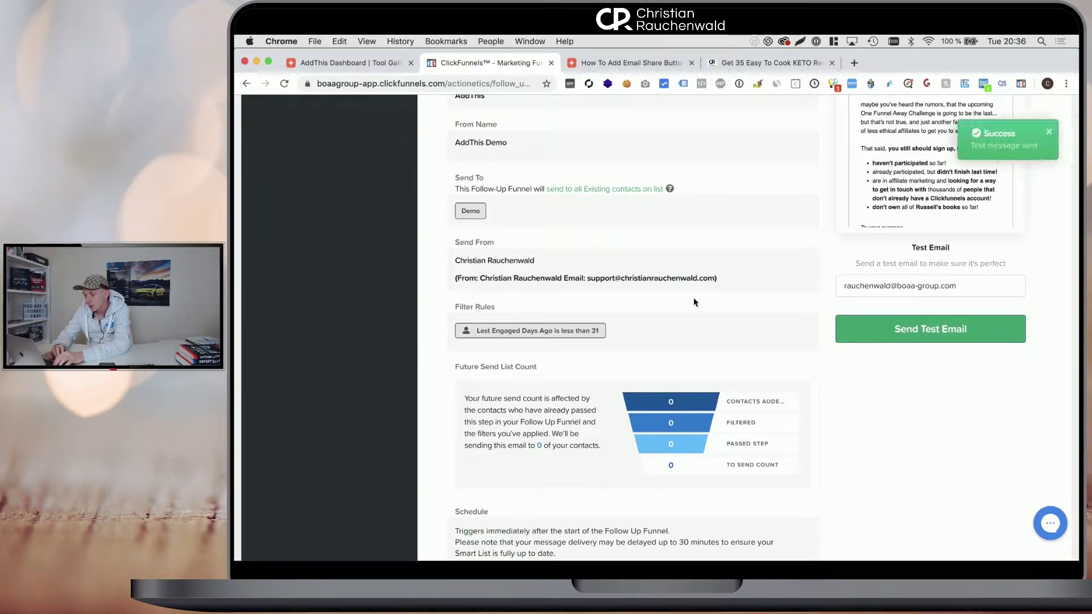
key(ctrl+Up)
- Bring Apple Mail forward and view the arrived Test email from AddThis Demo
click(568, 408)
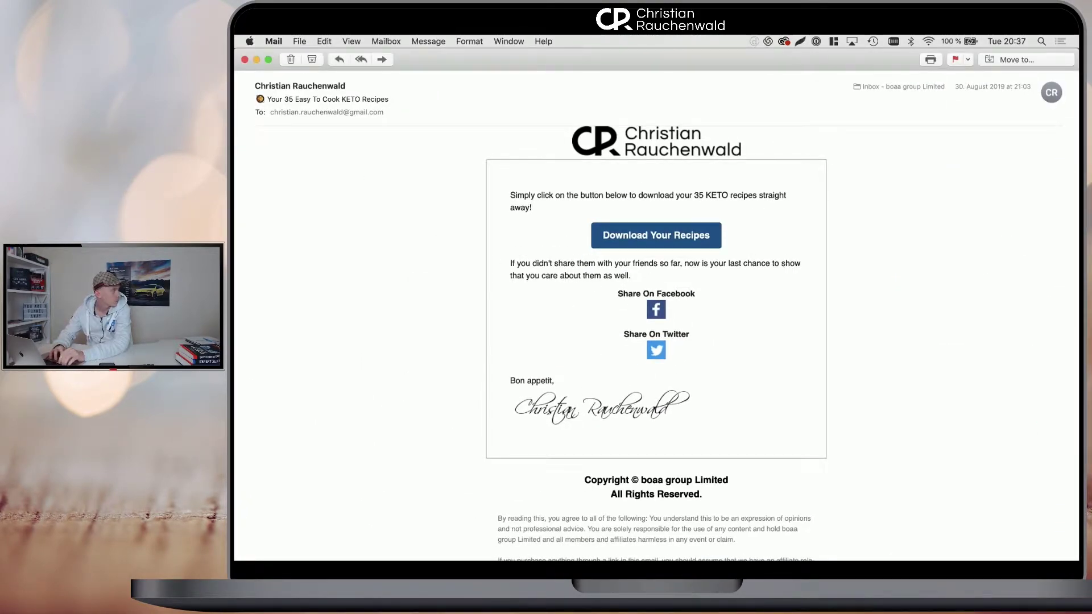
key(ctrl+Up)
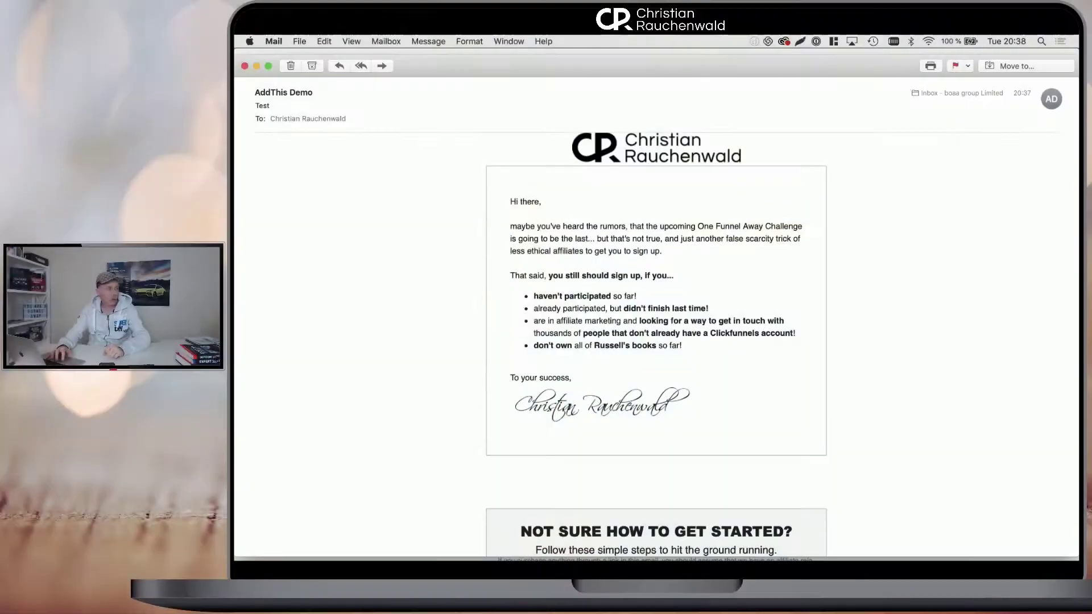
- Scroll to the test email's footer and click the Share On Facebook icon
scroll(780, 284, down, 15)
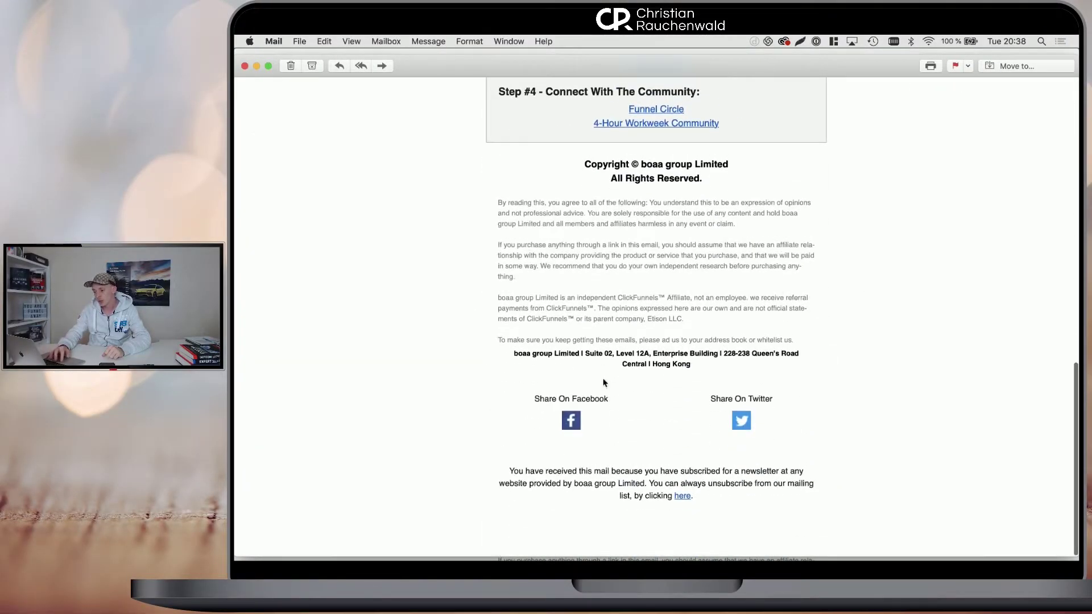
click(571, 421)
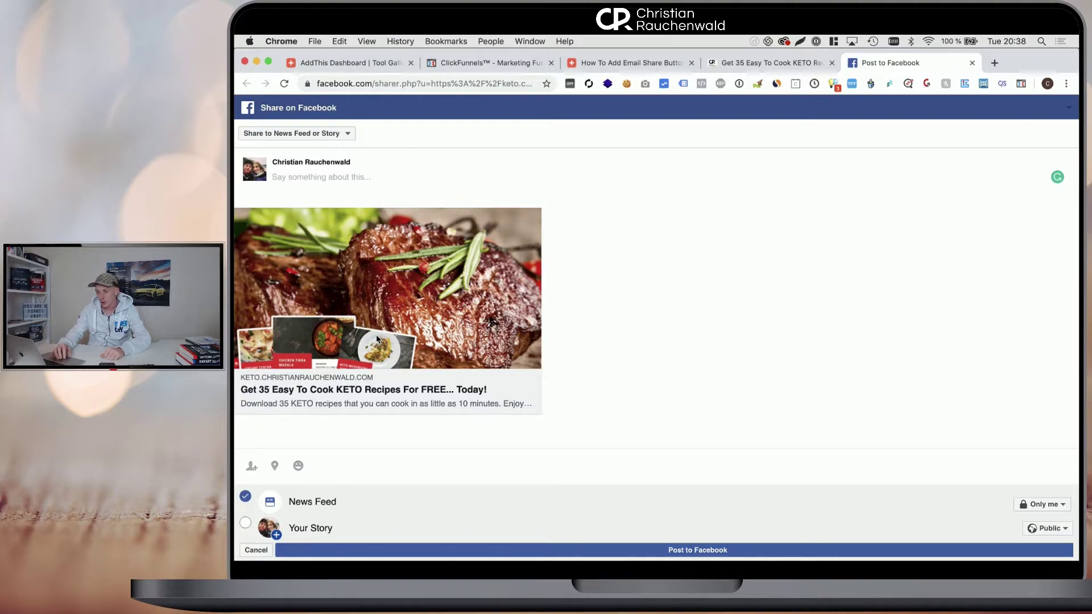
- Click the email's Twitter icon and check the tweet prefilled with 'Get Your Free Keto Recipes'
key(ctrl+Up)
click(780, 453)
key(super+Tab)
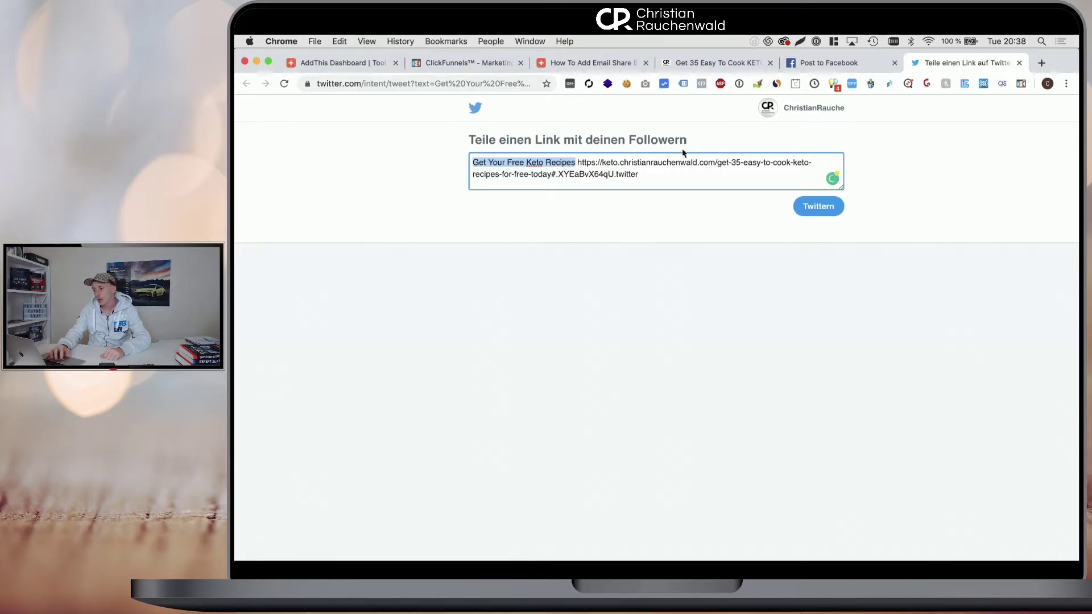
- Go to the AddThis How To Add Email Share Buttons page and scroll through the sharing services
click(555, 63)
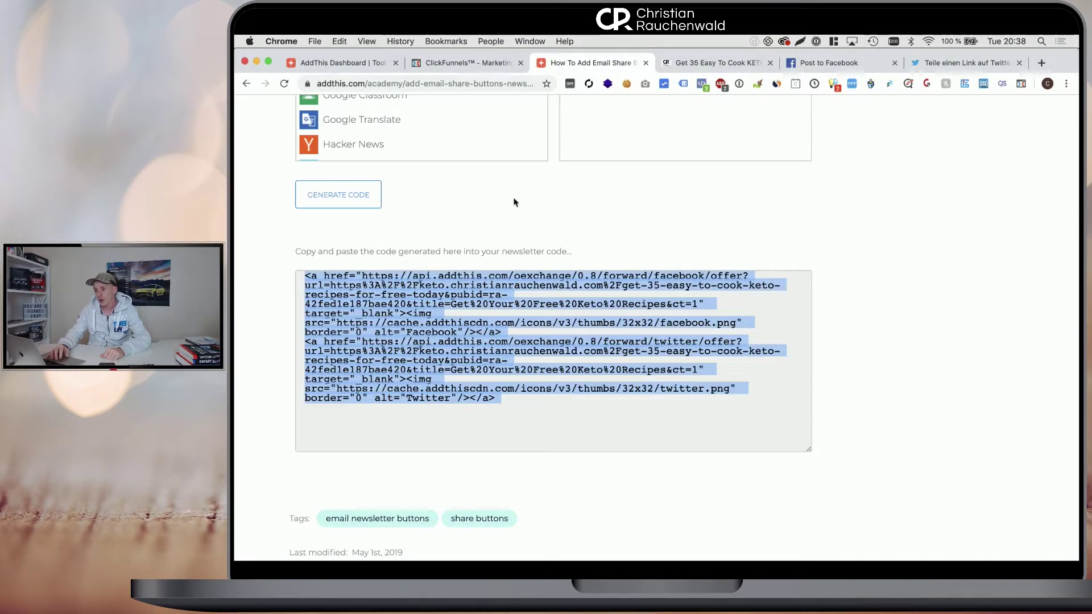
scroll(513, 201, up, 15)
scroll(291, 185, up, 5)
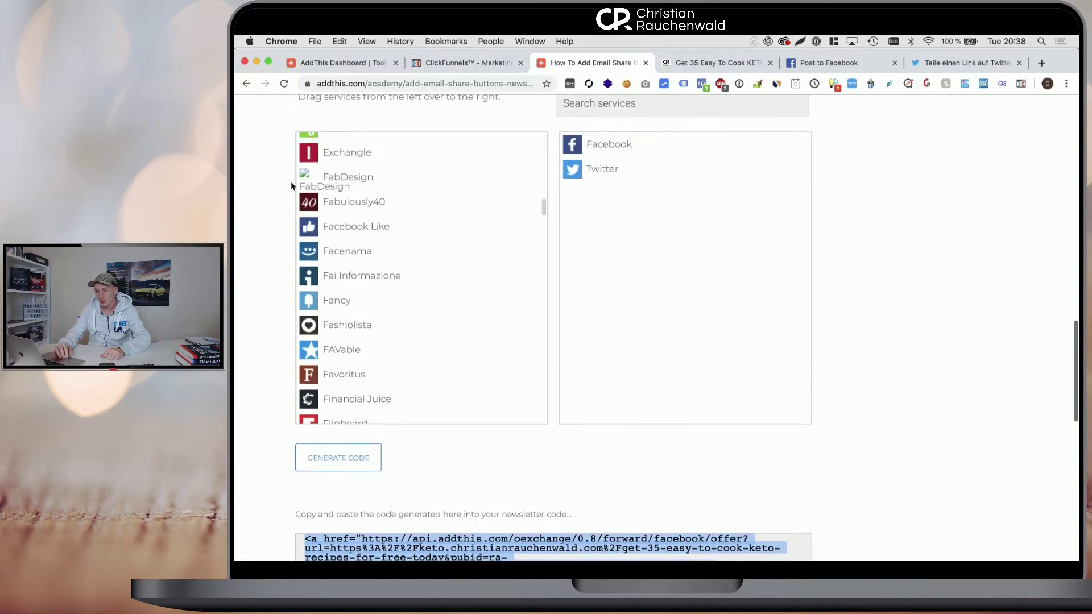
scroll(407, 239, up, 15)
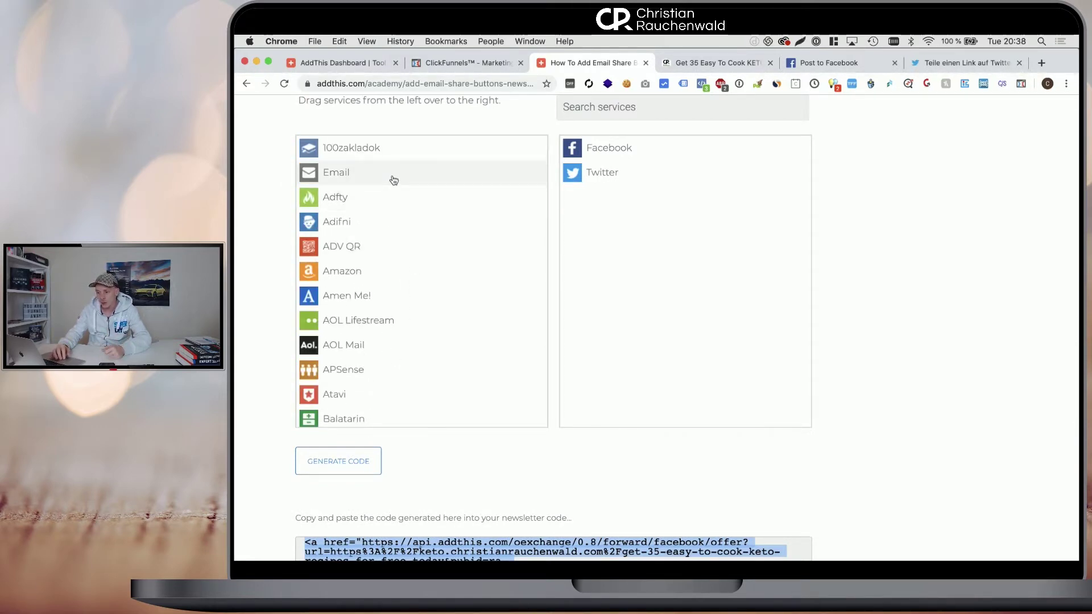
scroll(392, 193, down, 1)
scroll(376, 250, down, 10)
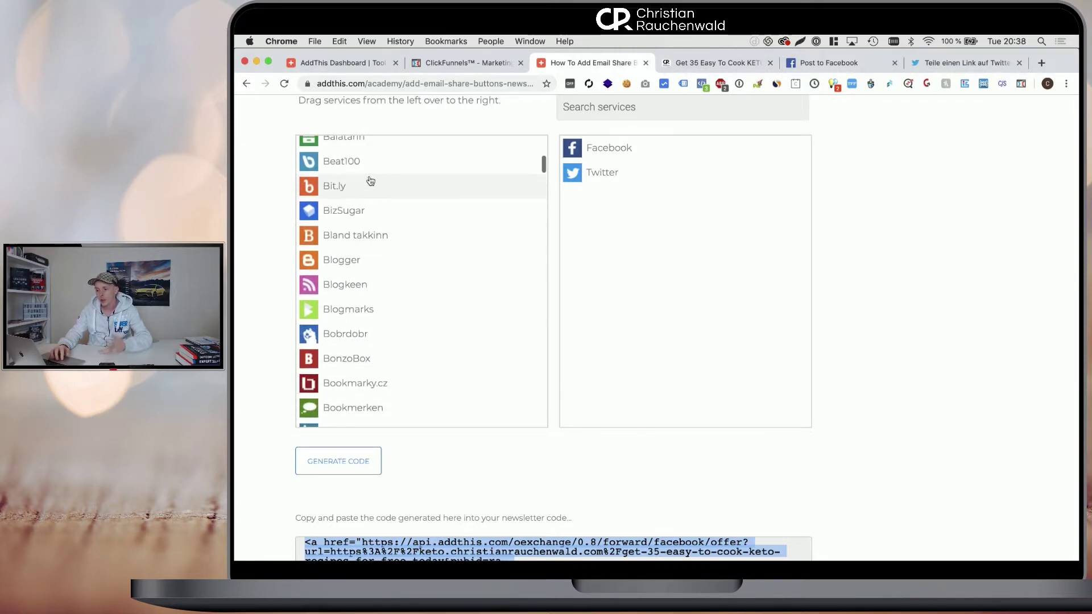
scroll(375, 227, down, 4)
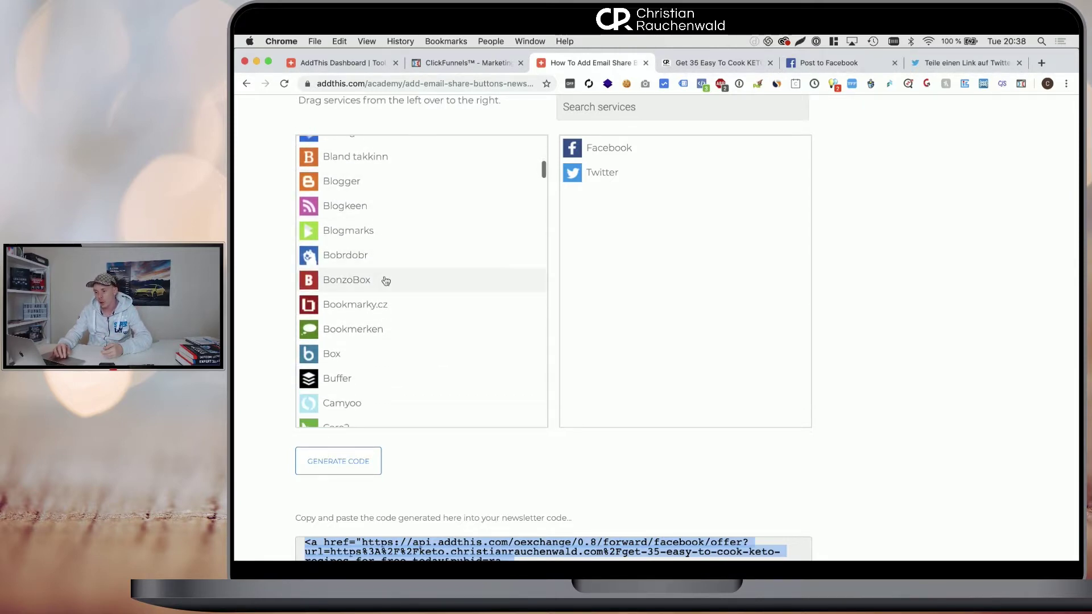
scroll(381, 281, down, 3)
scroll(385, 281, down, 3)
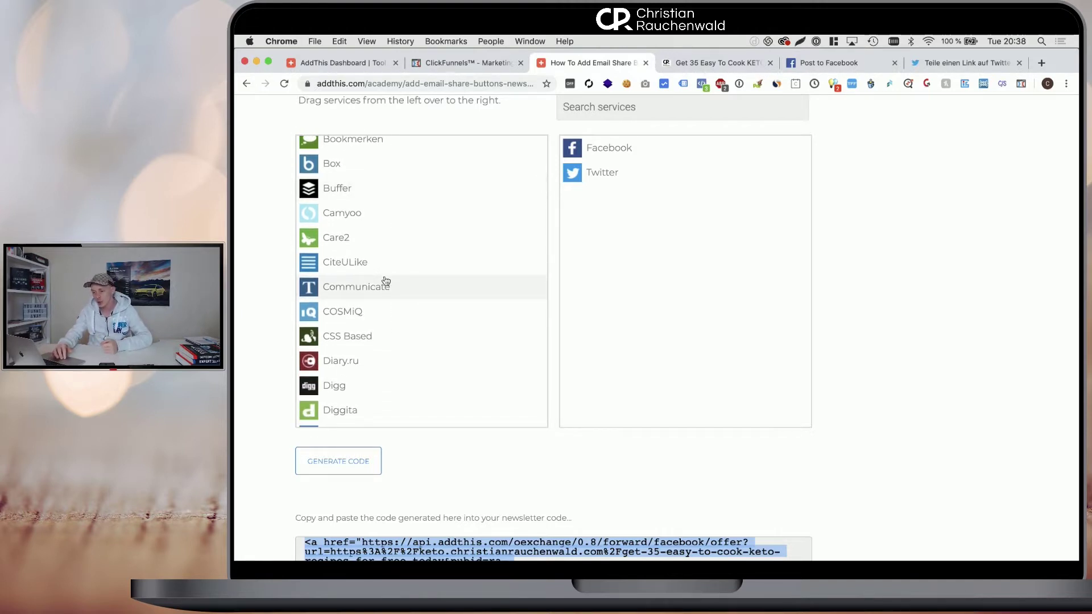
scroll(386, 281, down, 10)
scroll(385, 281, down, 2)
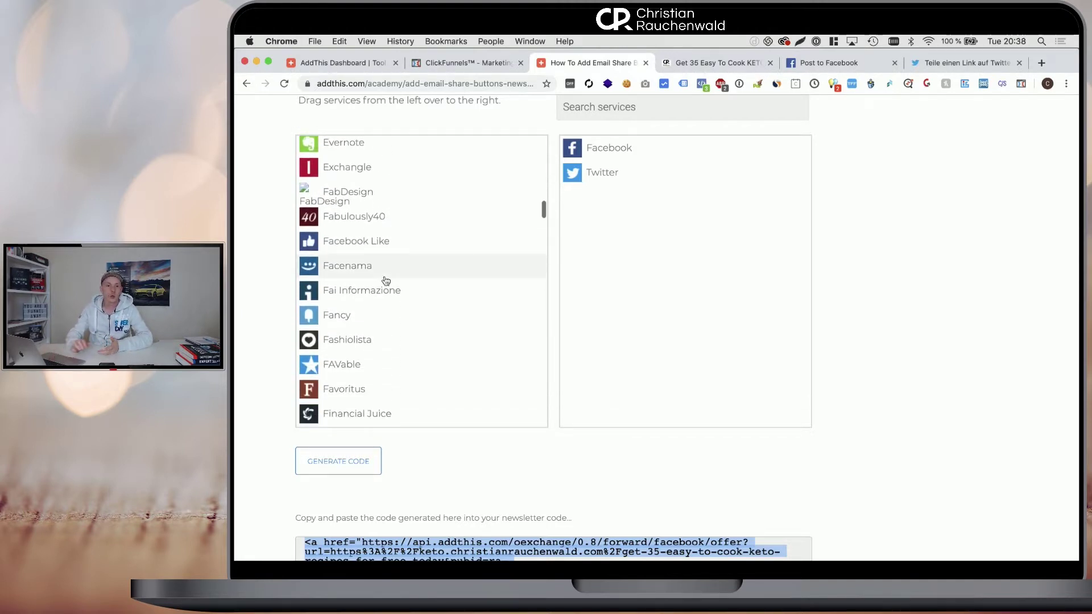